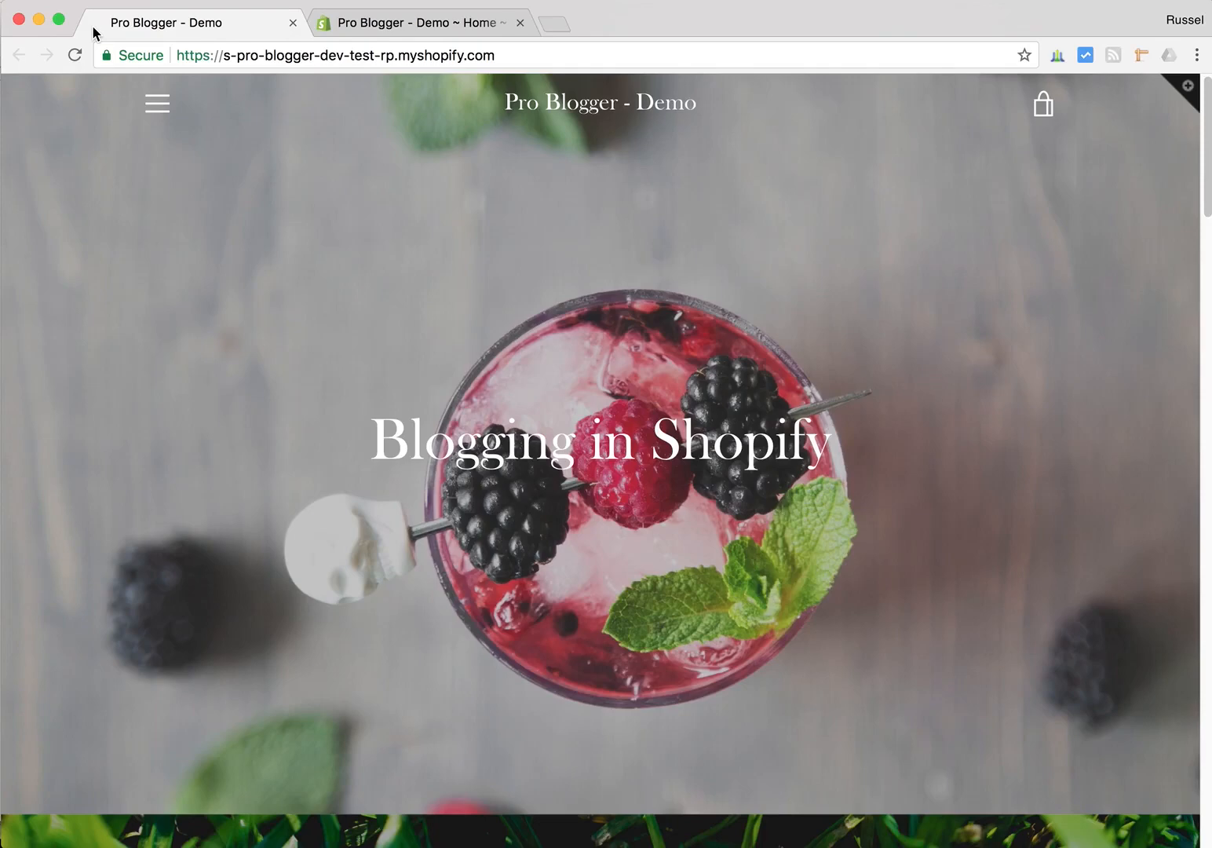
Look over the storefront home page down to the "Why Blogging is Important" section
scroll(148, 315, down, 10)
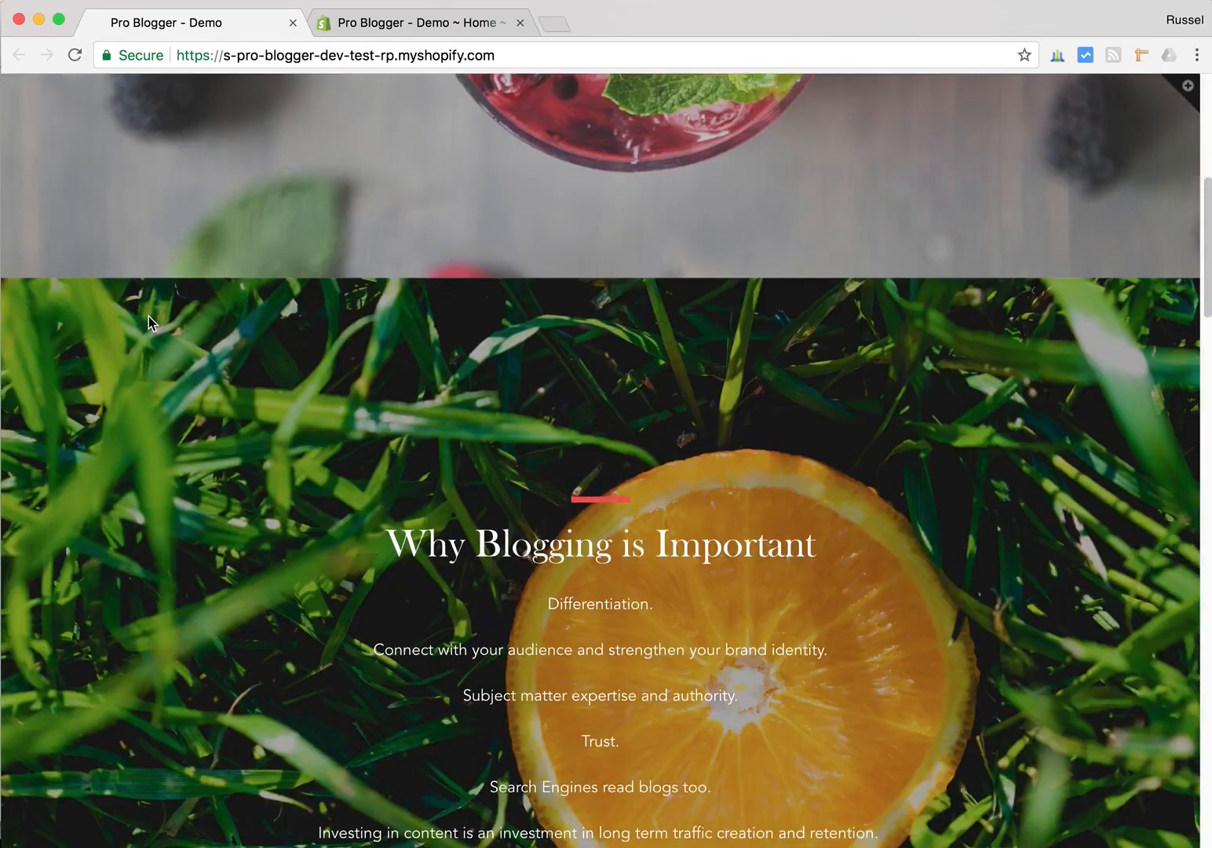
scroll(148, 315, down, 3)
scroll(149, 315, up, 1)
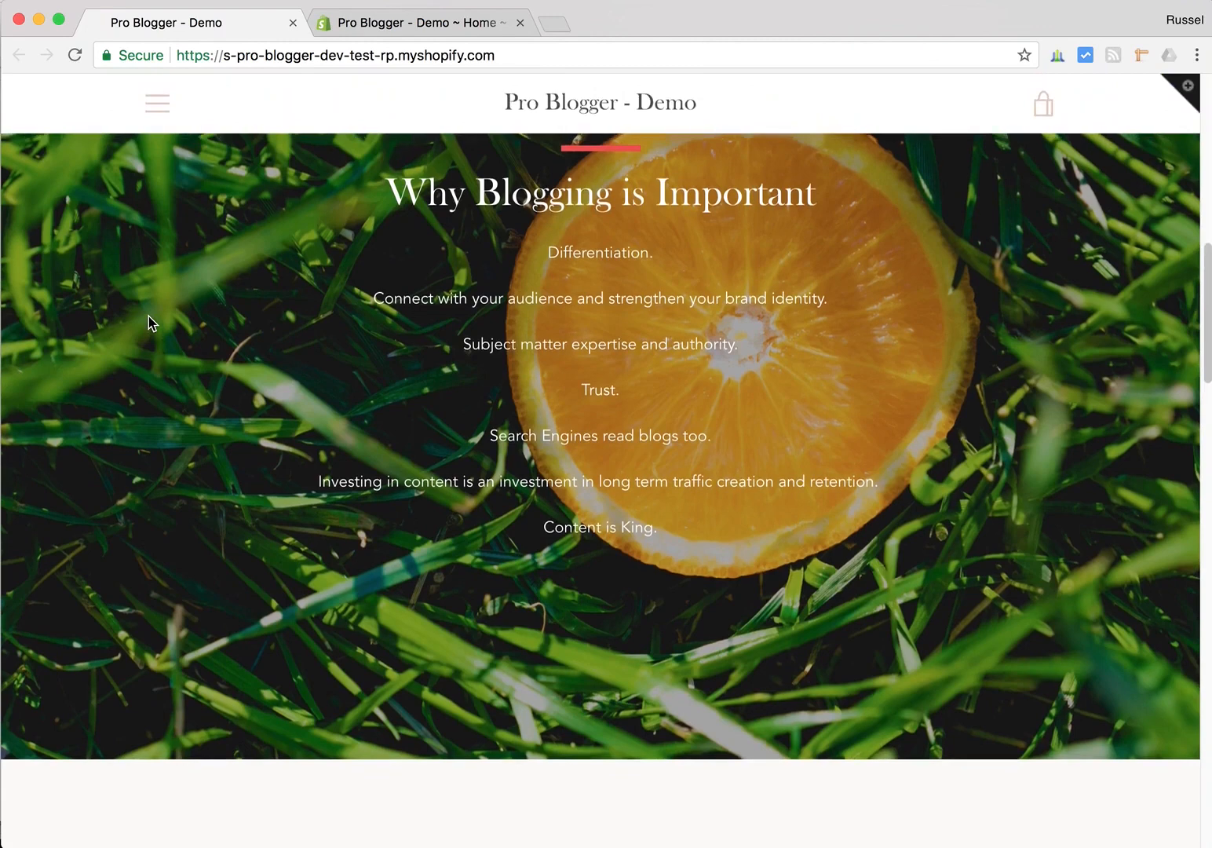
scroll(148, 316, up, 1)
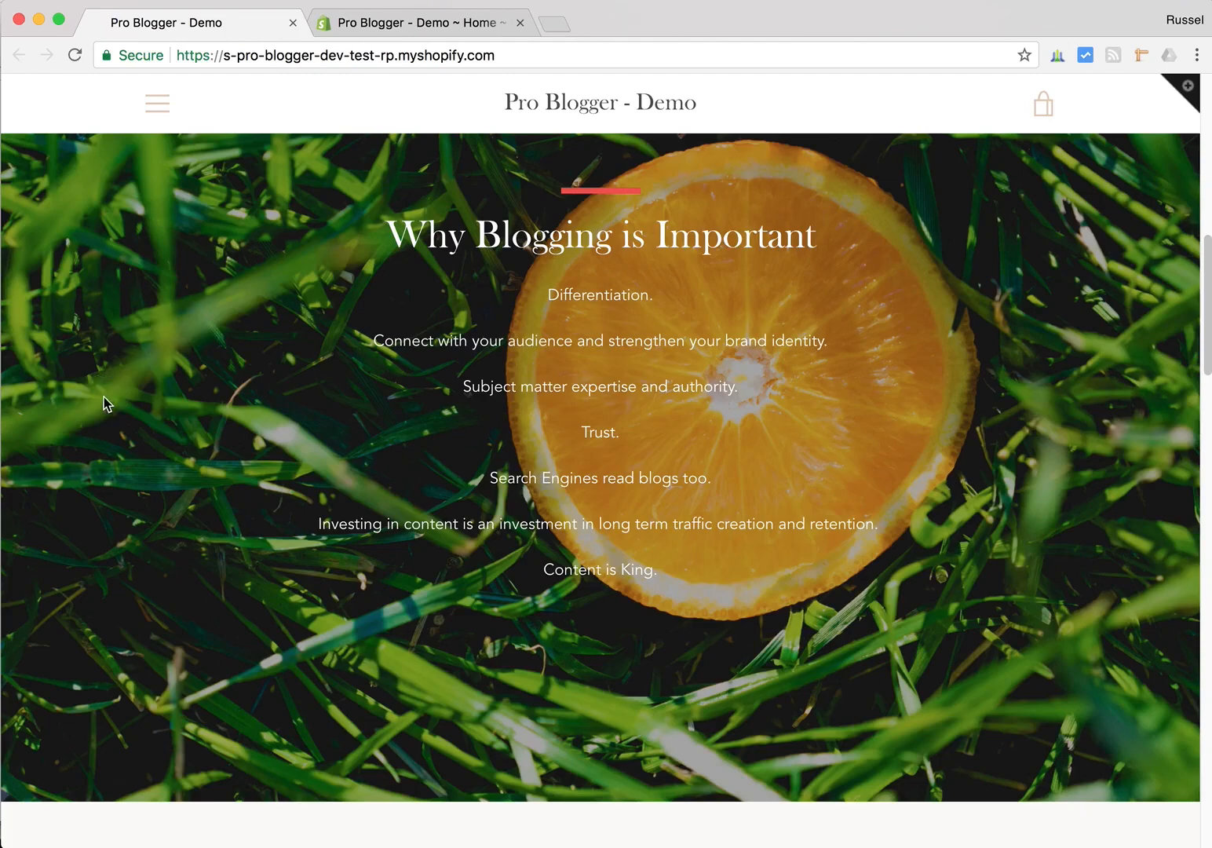
scroll(107, 405, up, 1)
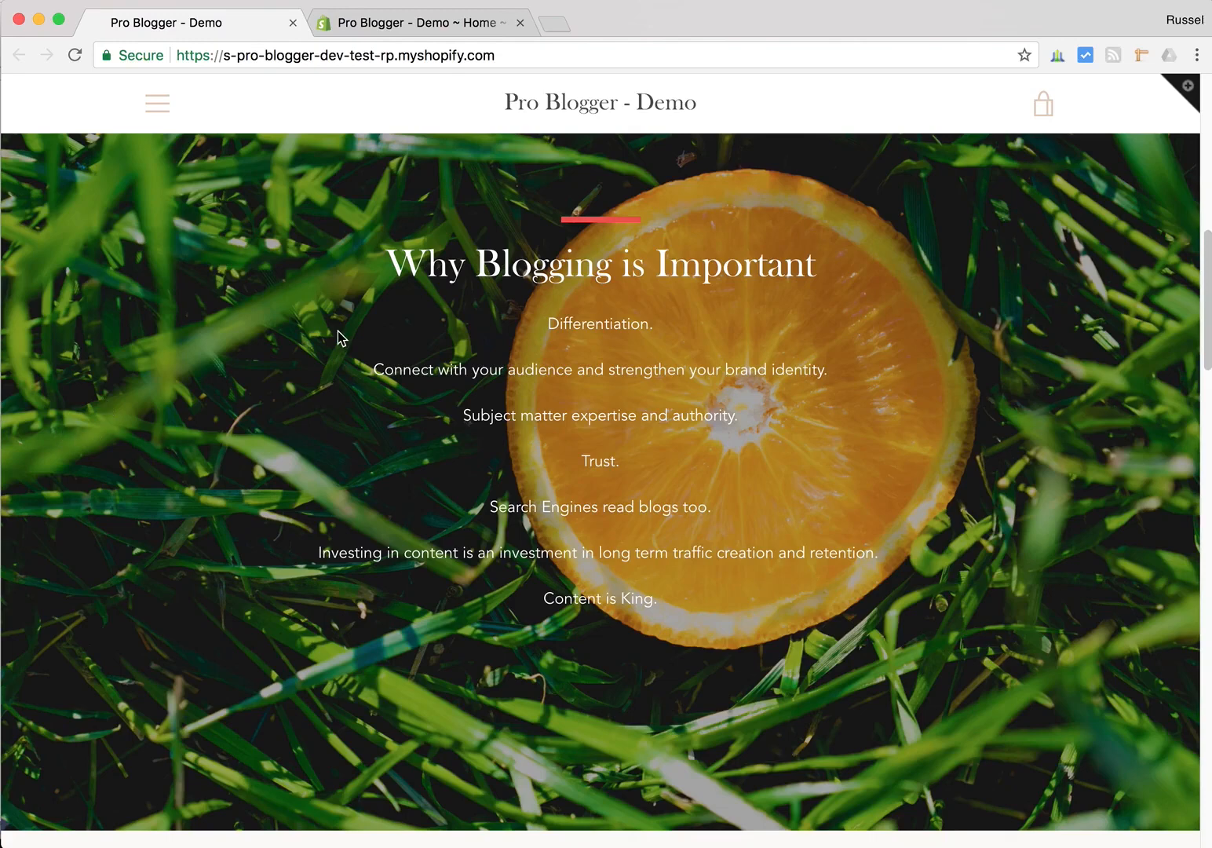
Switch to the Shopify admin and look through the online store's list of blog posts
click(418, 28)
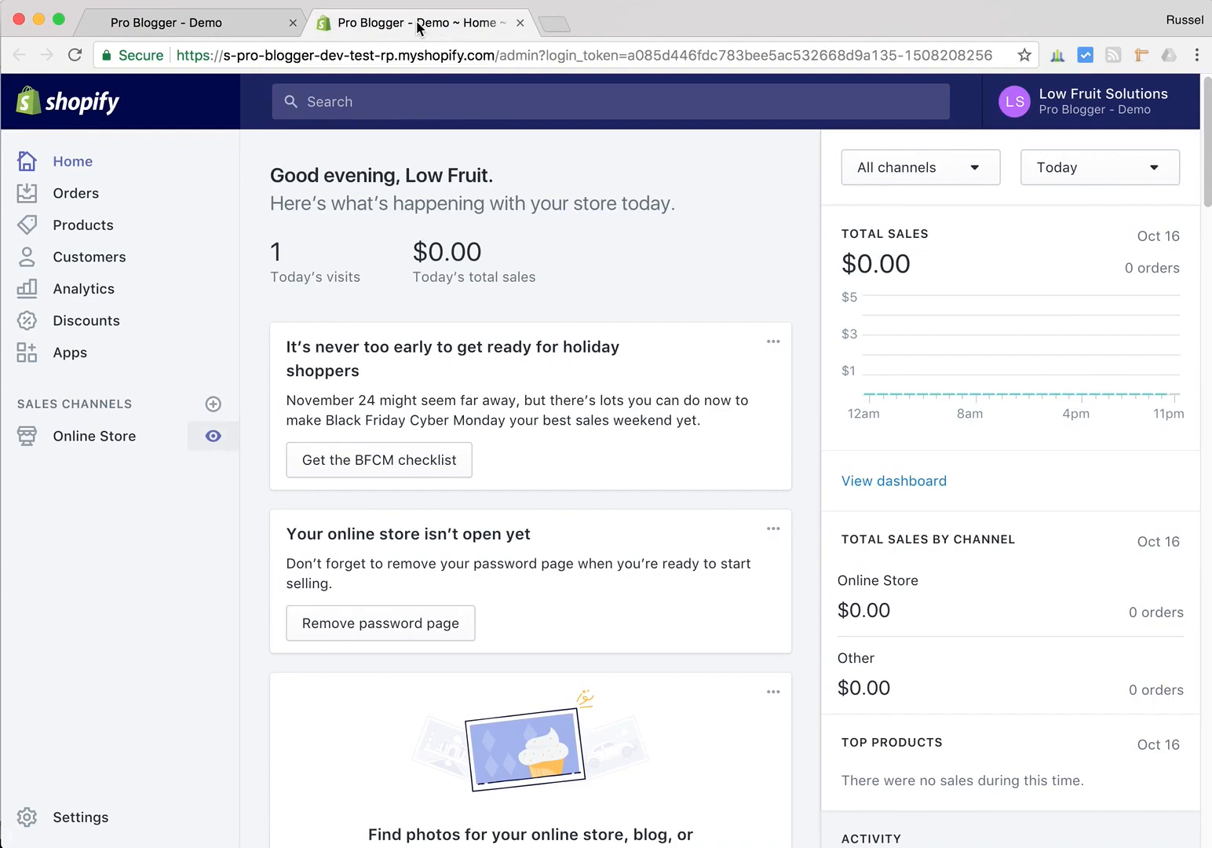
click(109, 444)
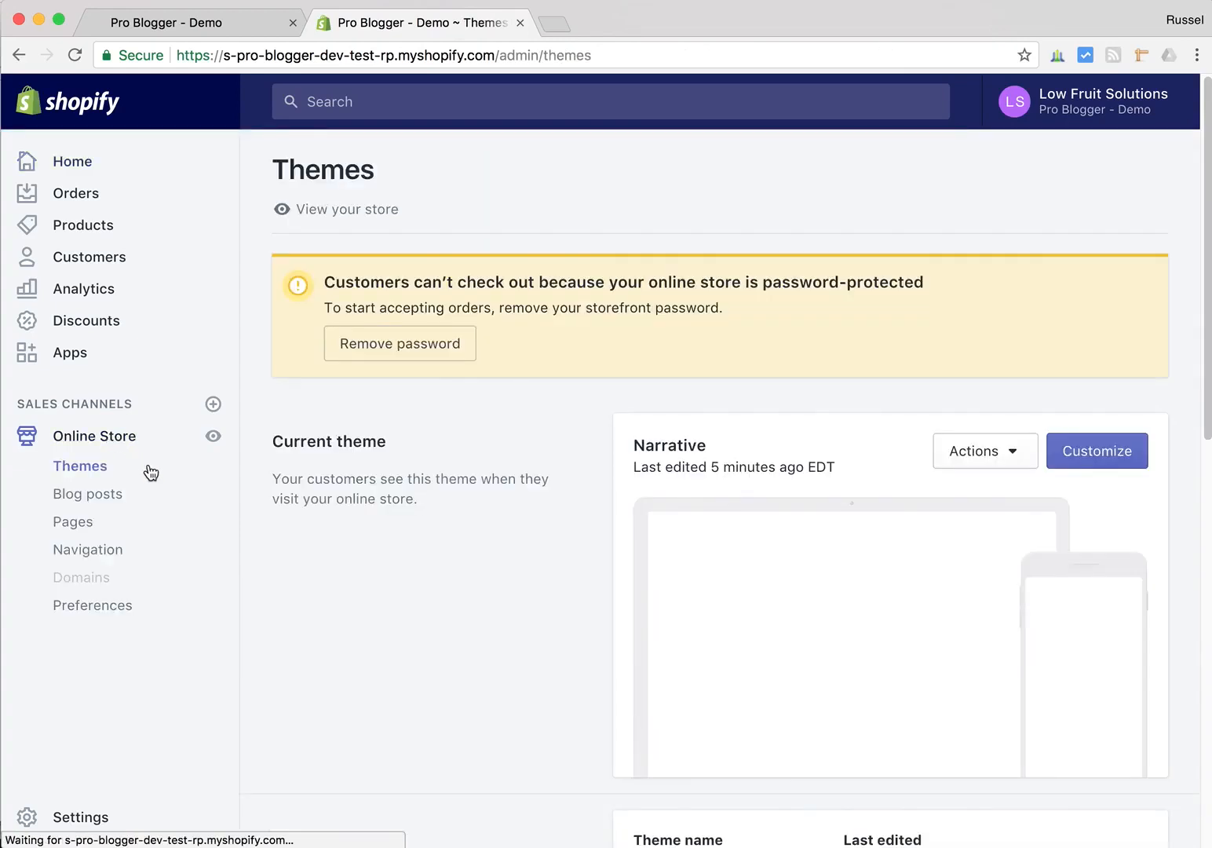
click(97, 501)
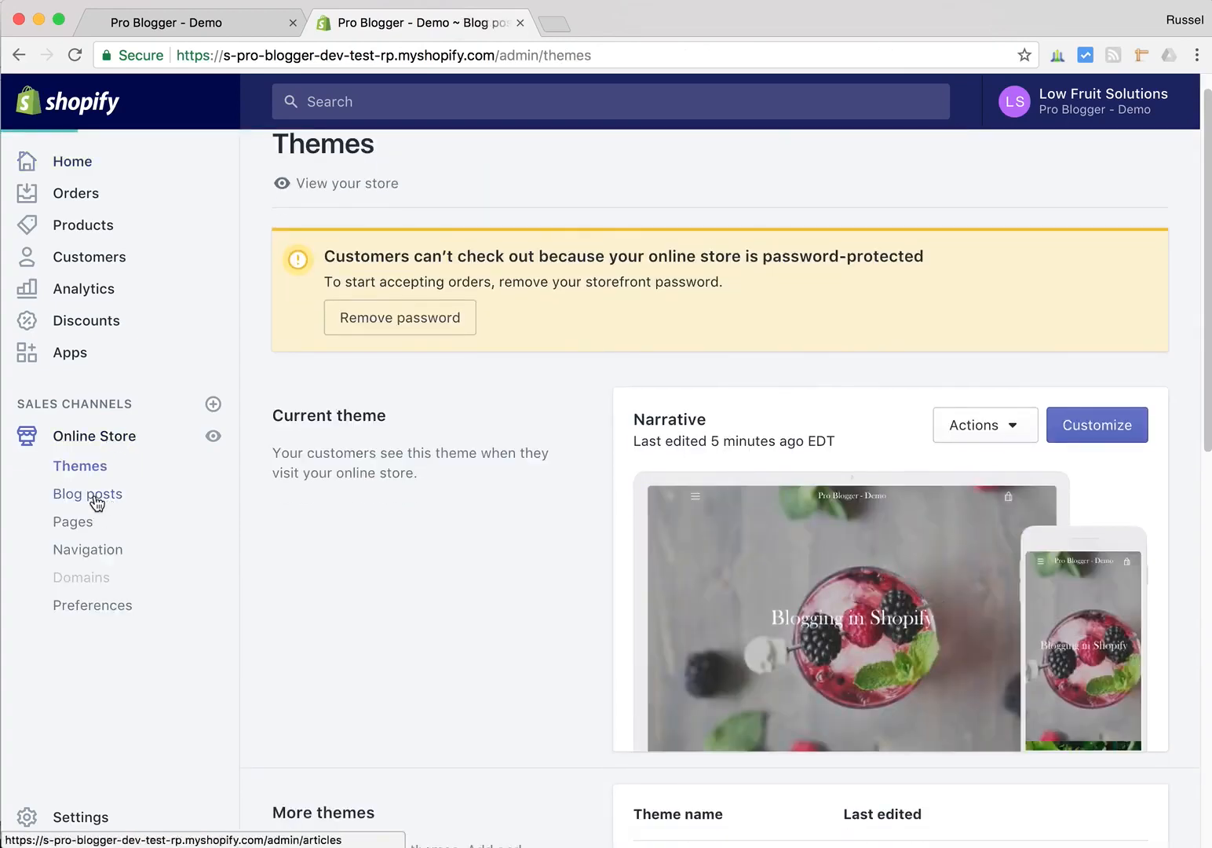
scroll(627, 401, down, 3)
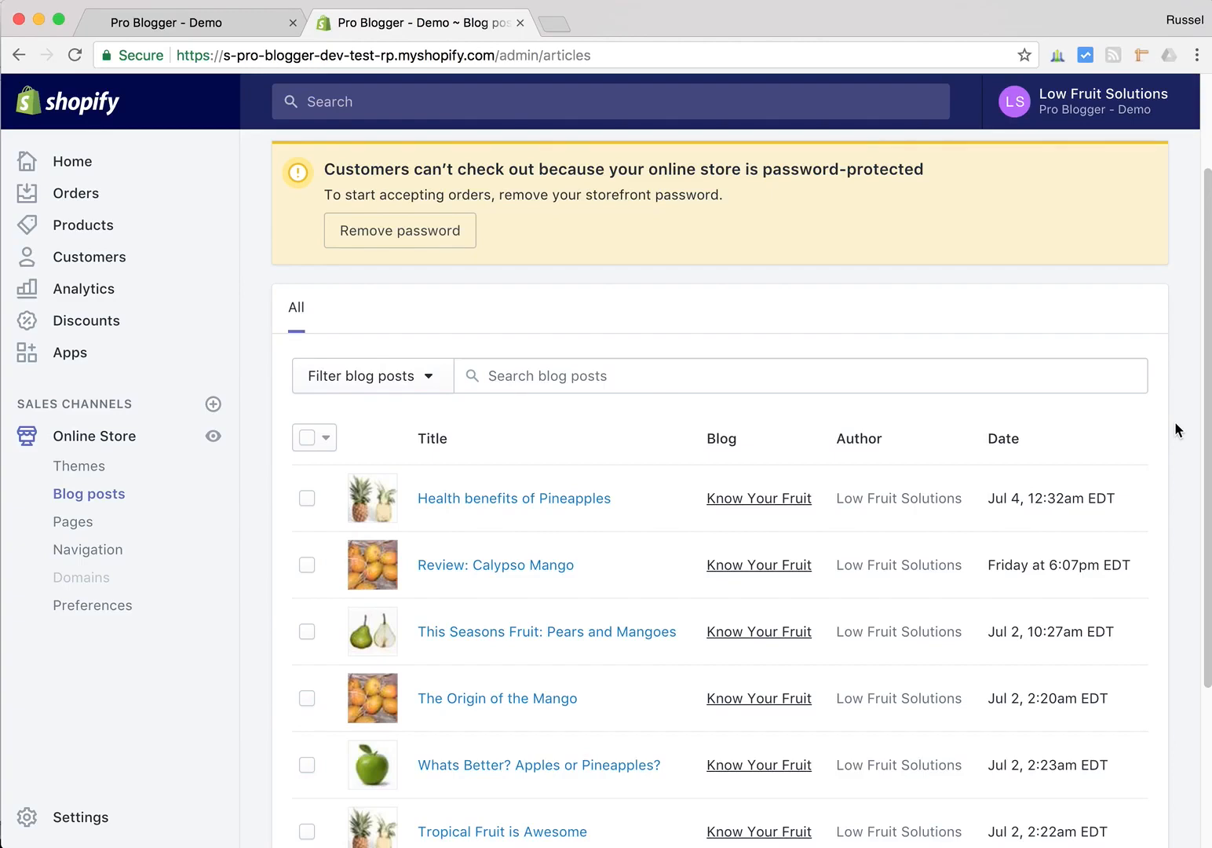
scroll(1175, 423, up, 3)
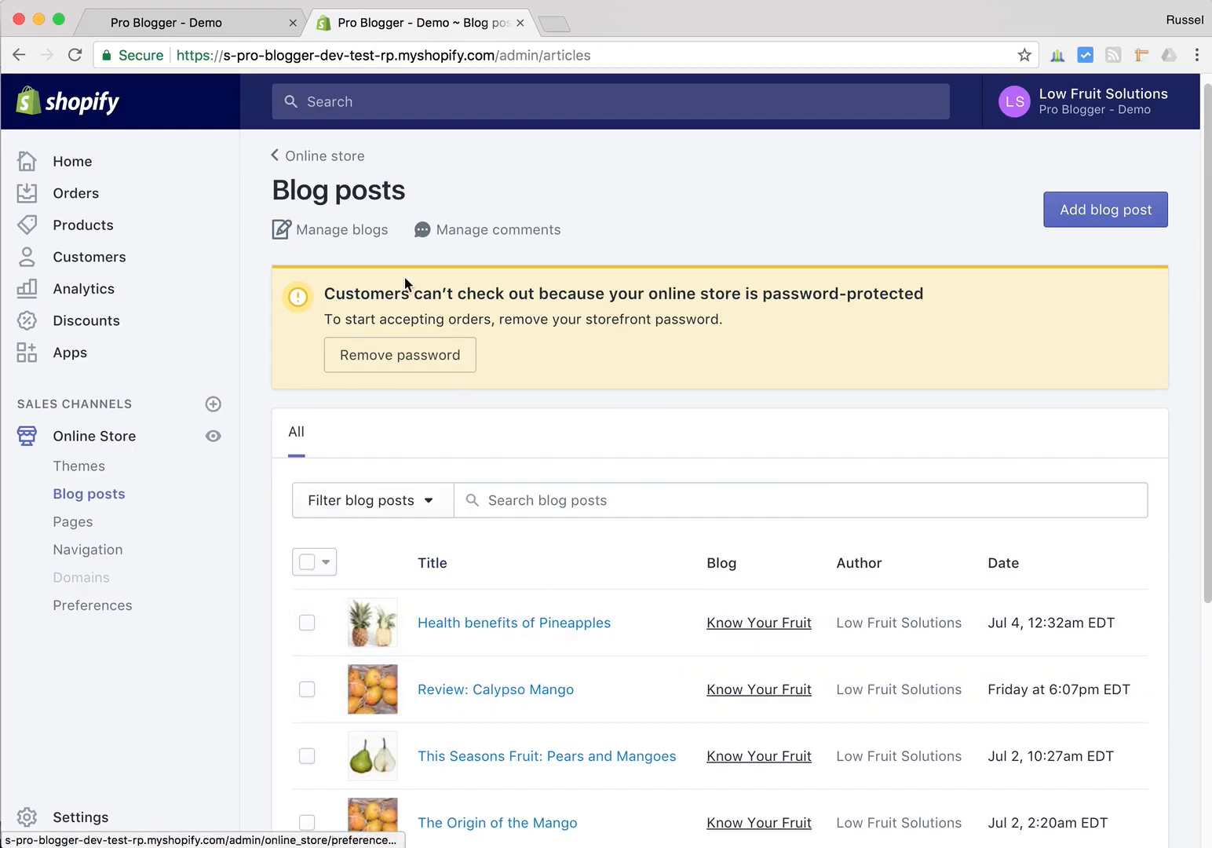
Open the "Know Your Fruit" blog for editing from the blog management page and place the cursor in its title
click(331, 234)
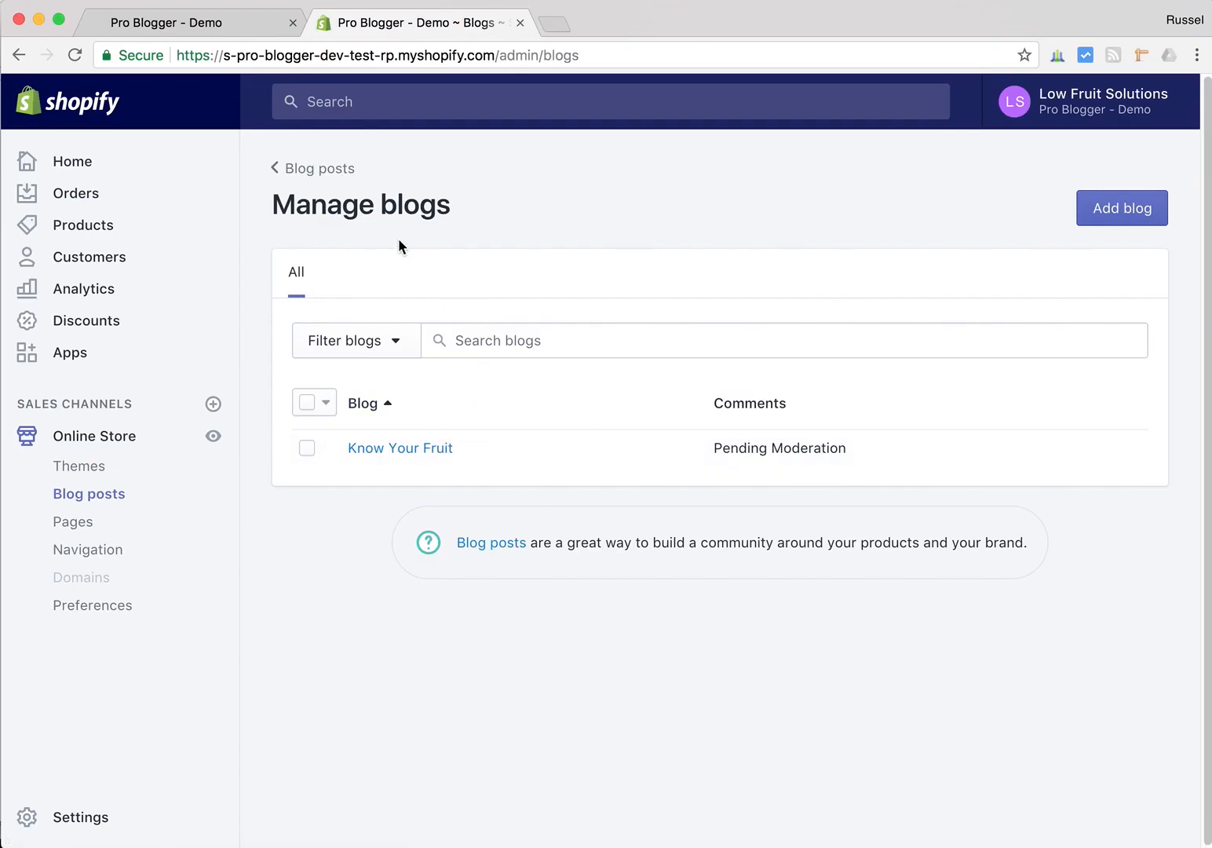
click(387, 446)
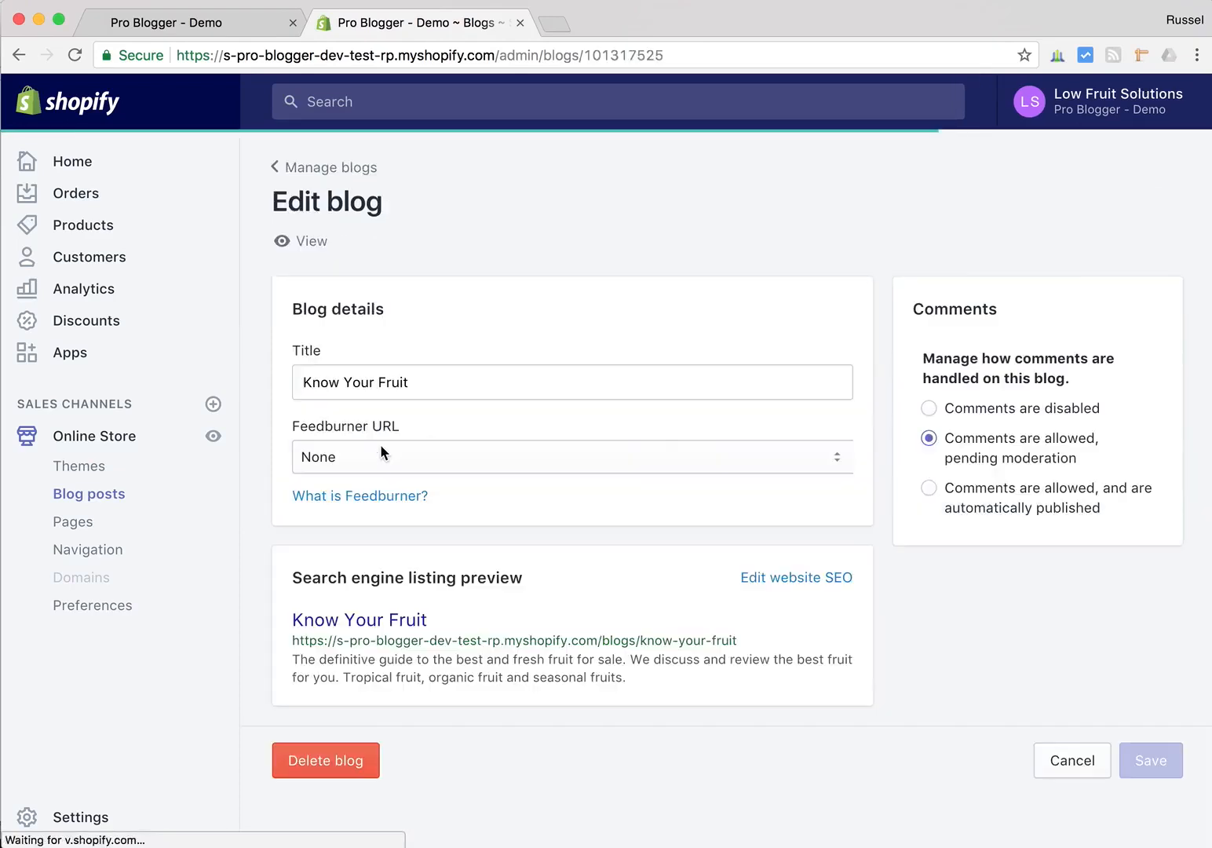
click(436, 383)
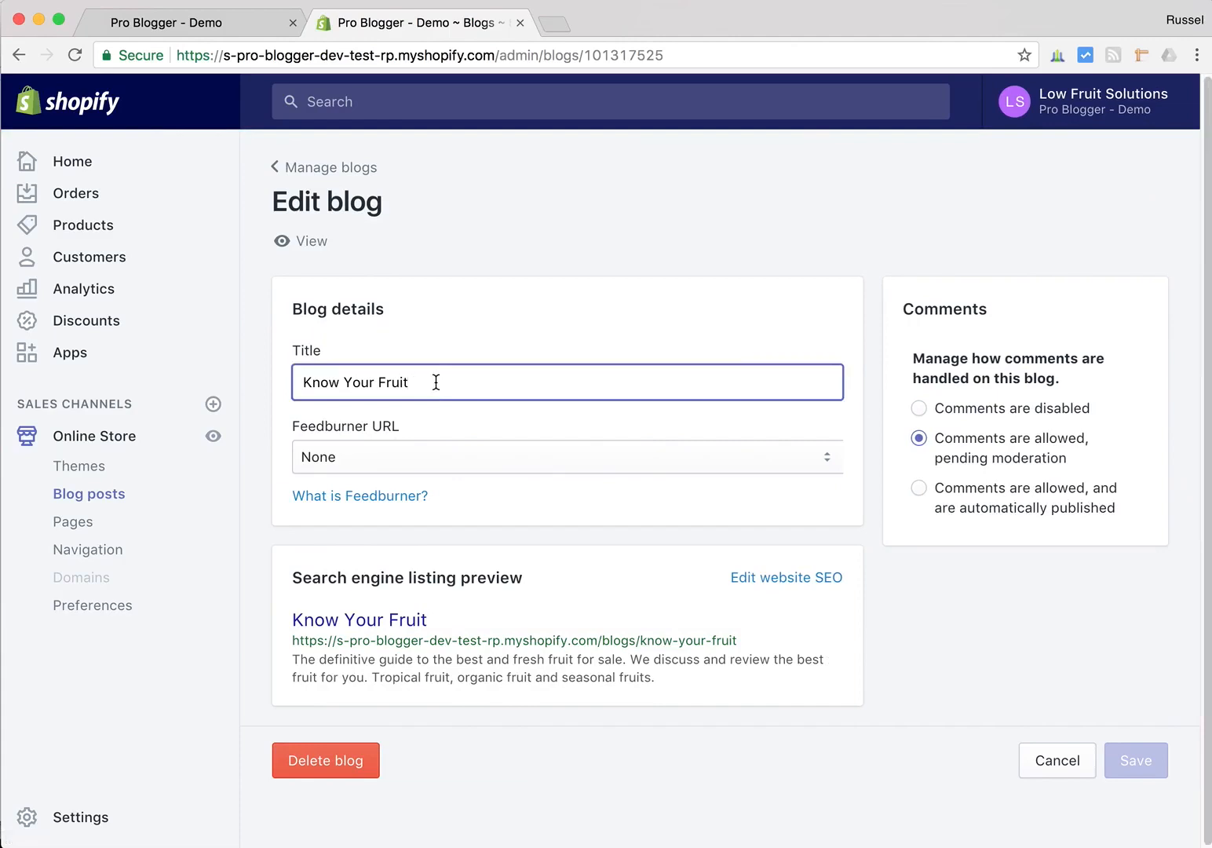
Open the "Health benefits of Pineapples" article on the storefront and highlight the blog handle "know-your-fruit" in its address
click(217, 28)
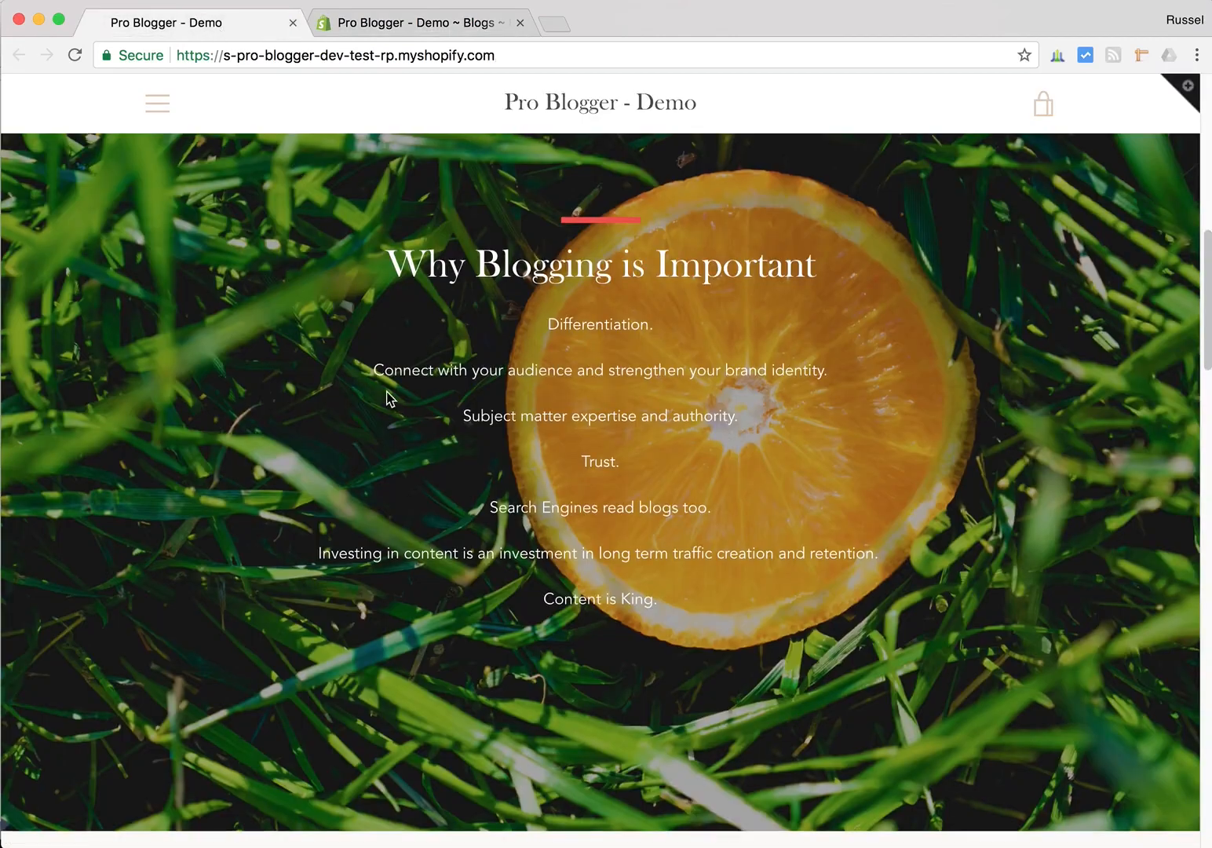
scroll(388, 401, down, 10)
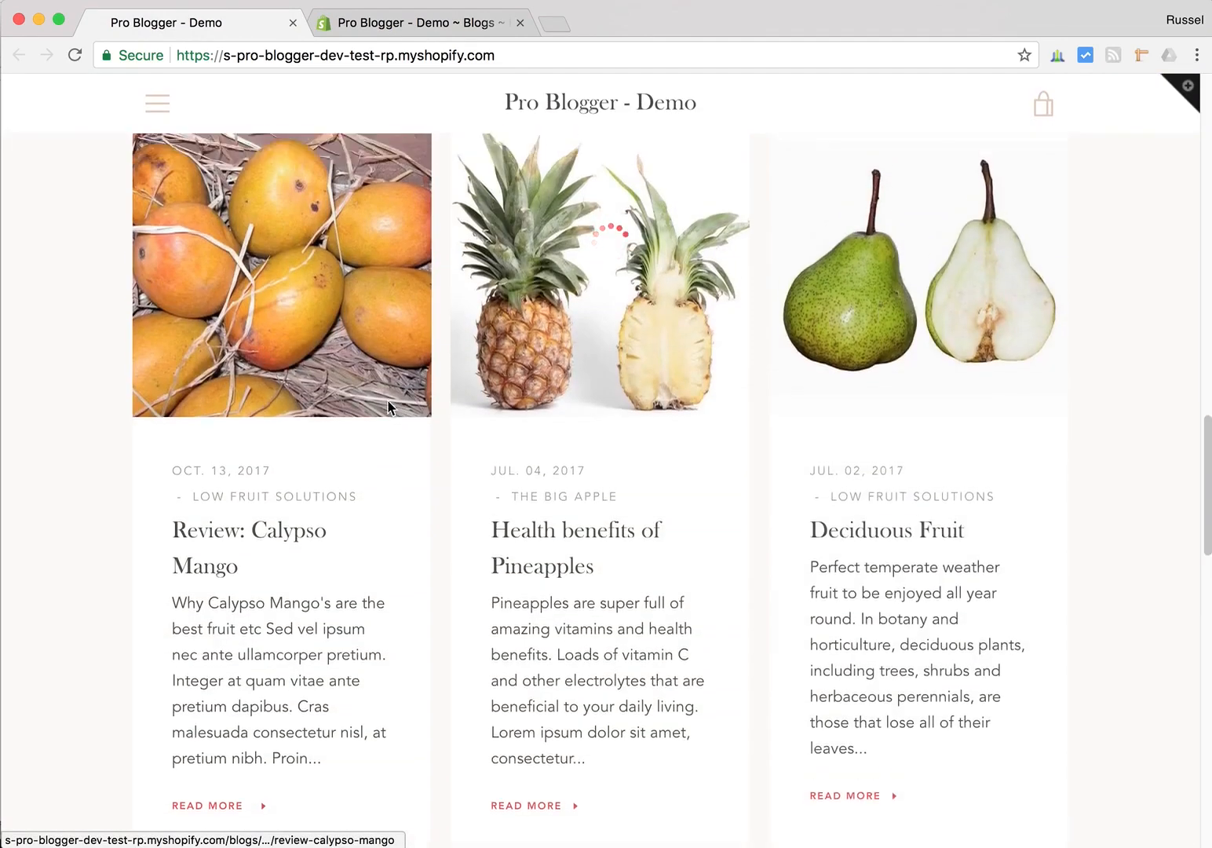
click(619, 537)
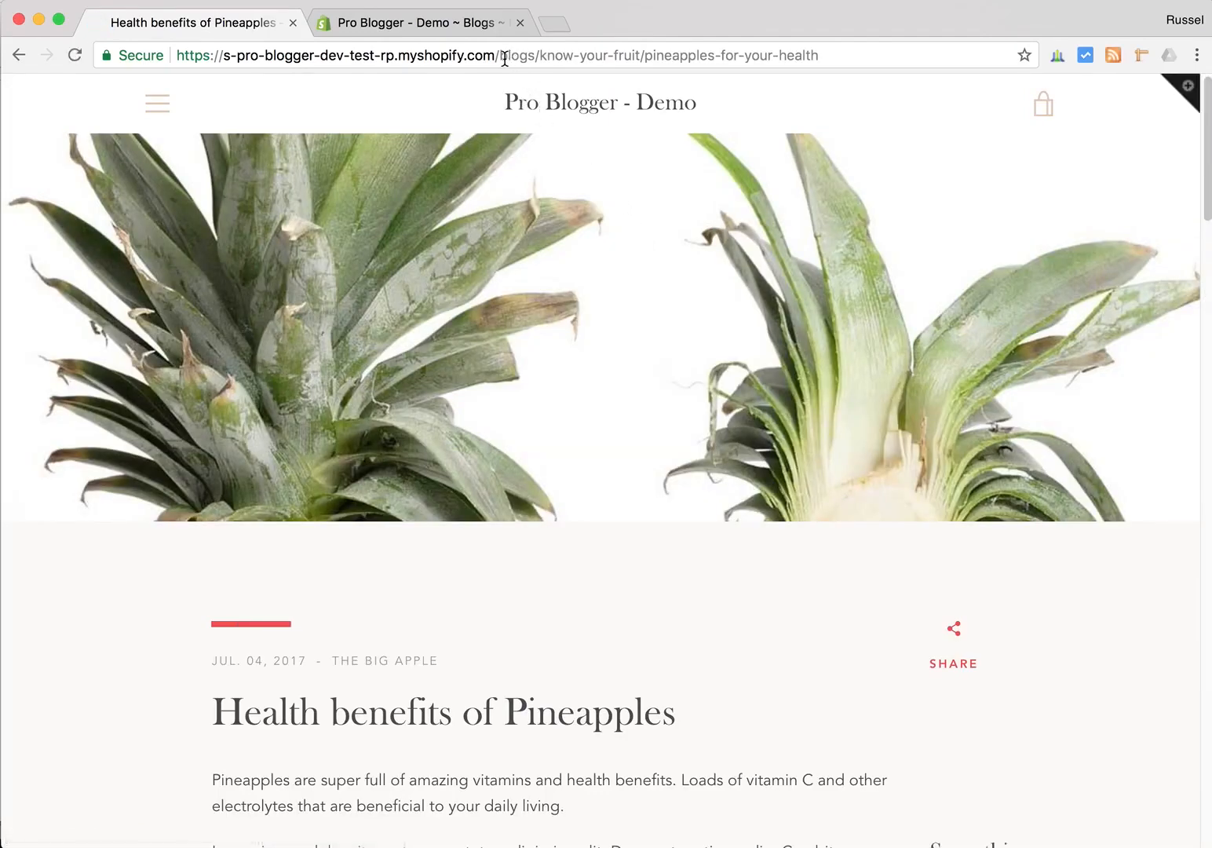
drag(498, 53, 640, 54)
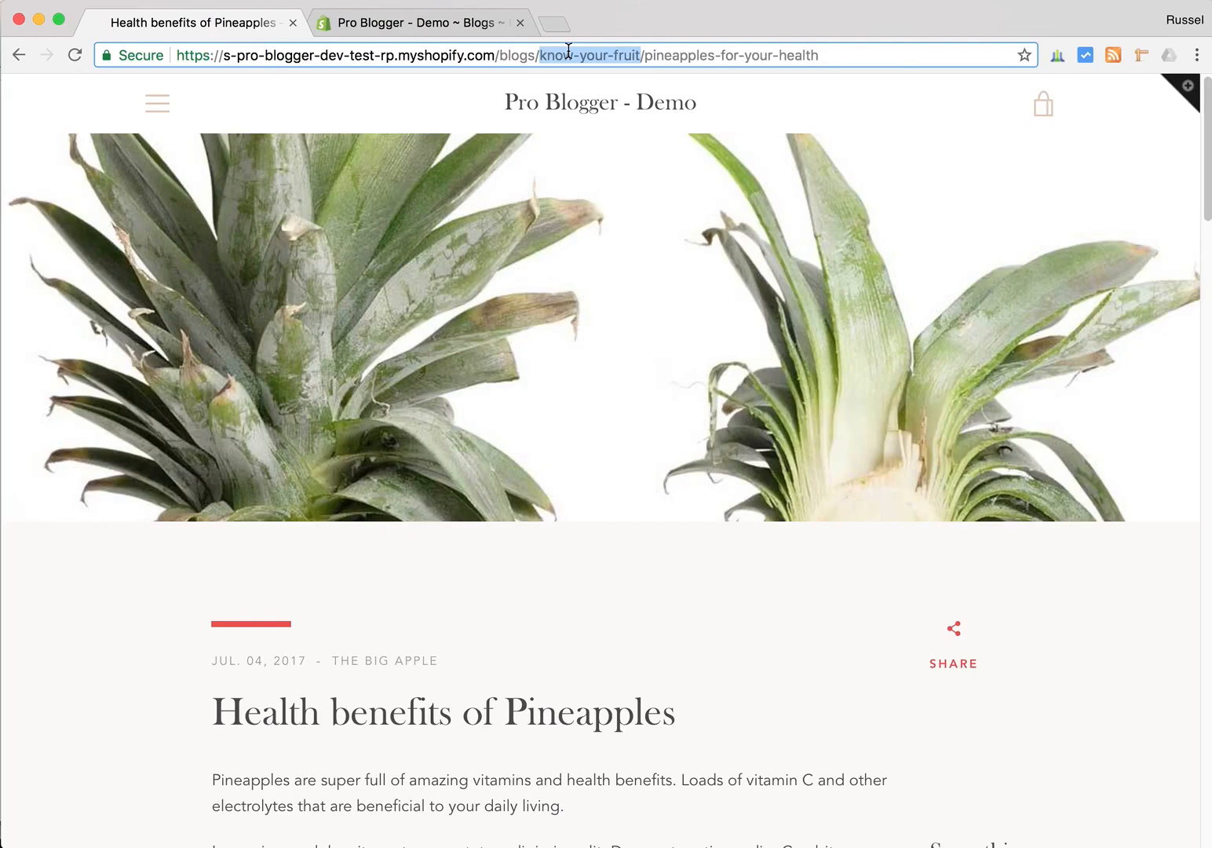
Return to the "Know Your Fruit" blog in the admin, highlight its title and expand its website SEO settings
click(383, 26)
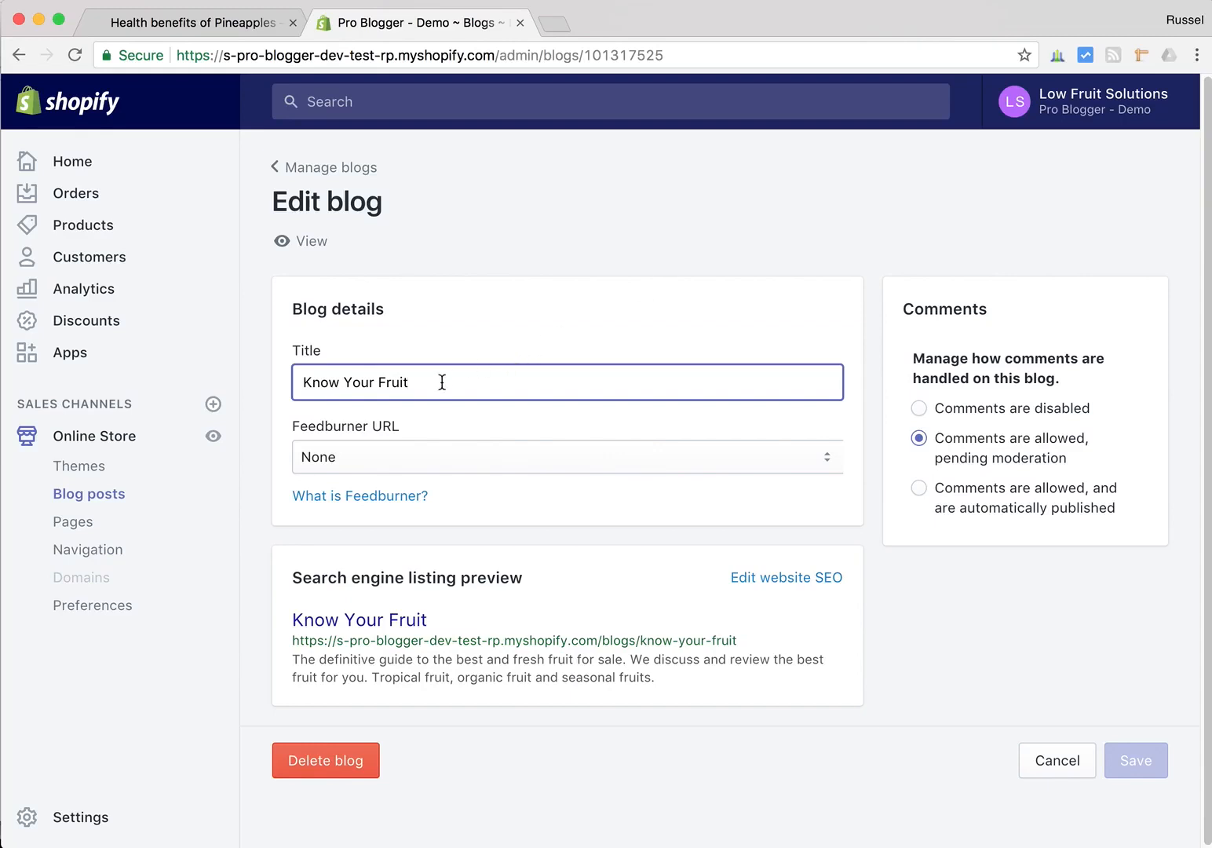
drag(440, 384, 280, 390)
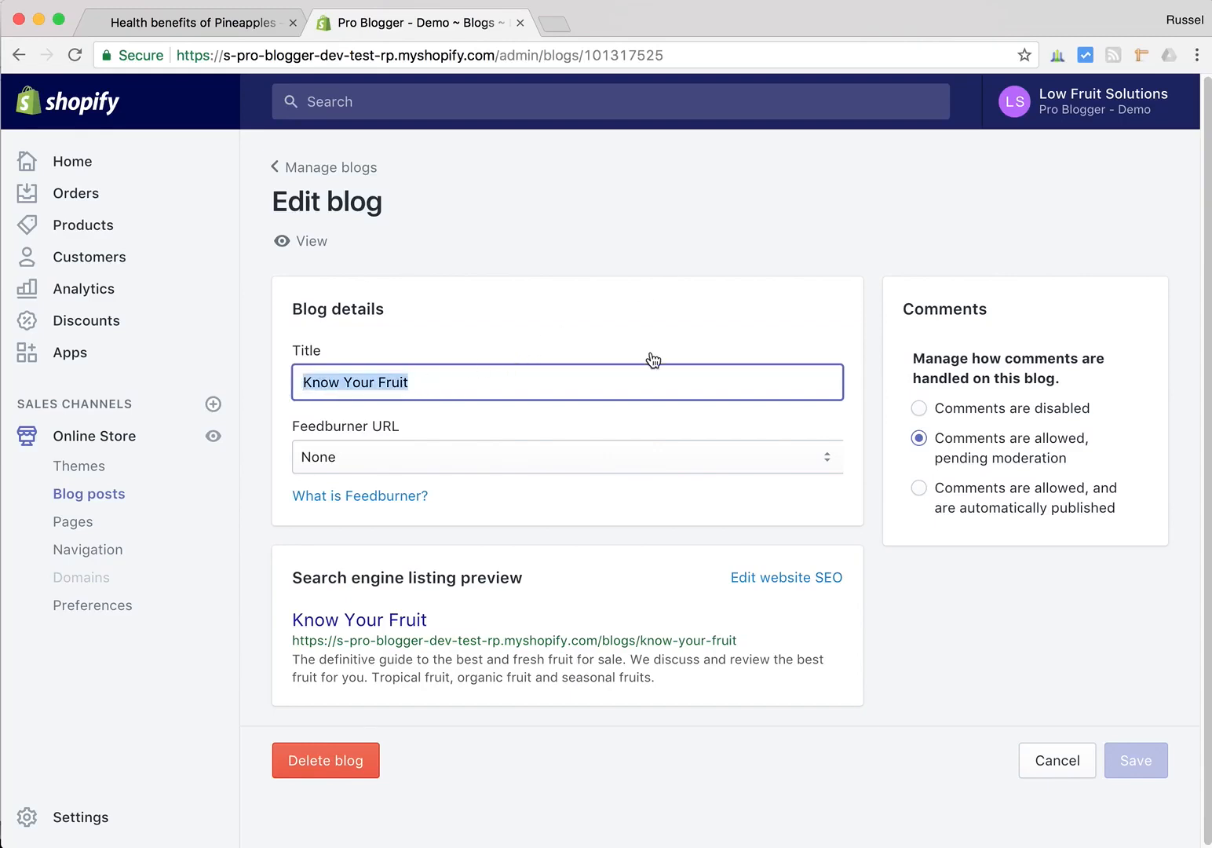
click(812, 594)
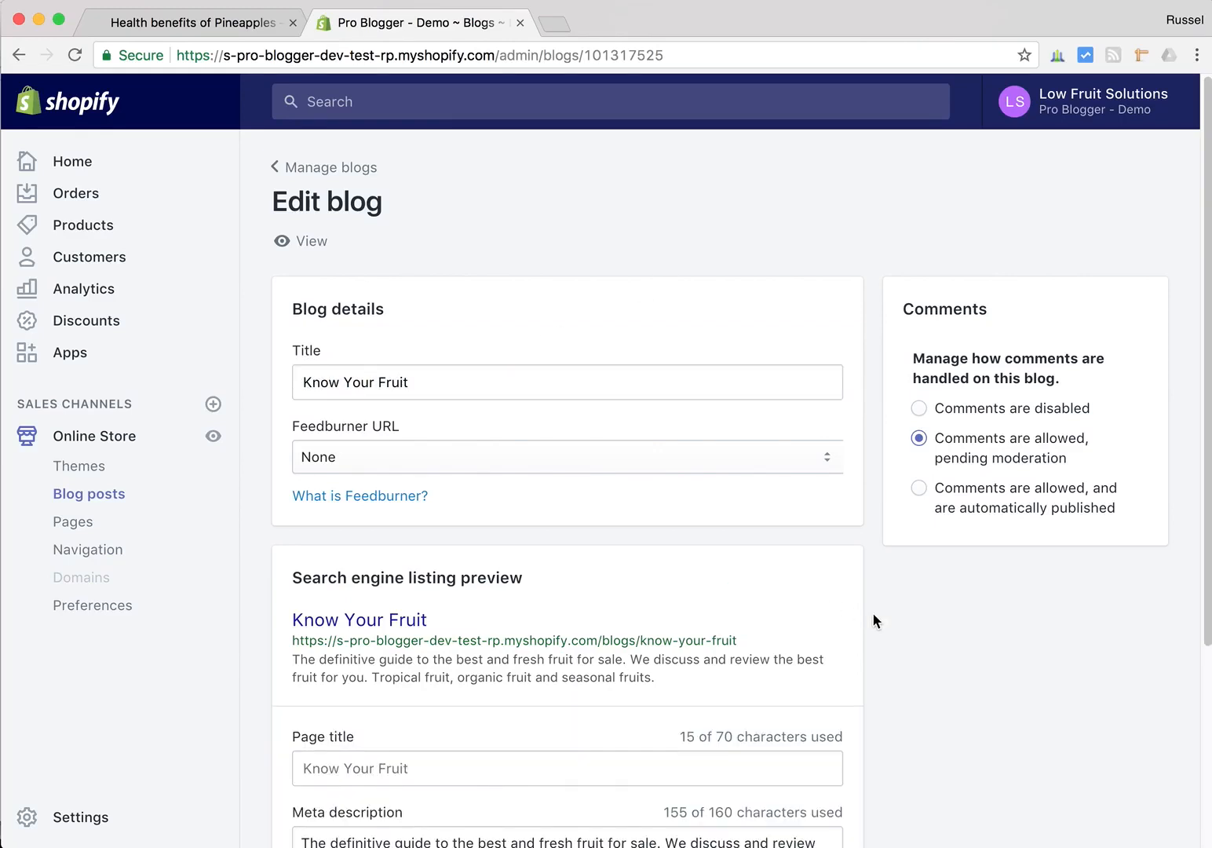
scroll(872, 619, down, 3)
scroll(873, 620, down, 2)
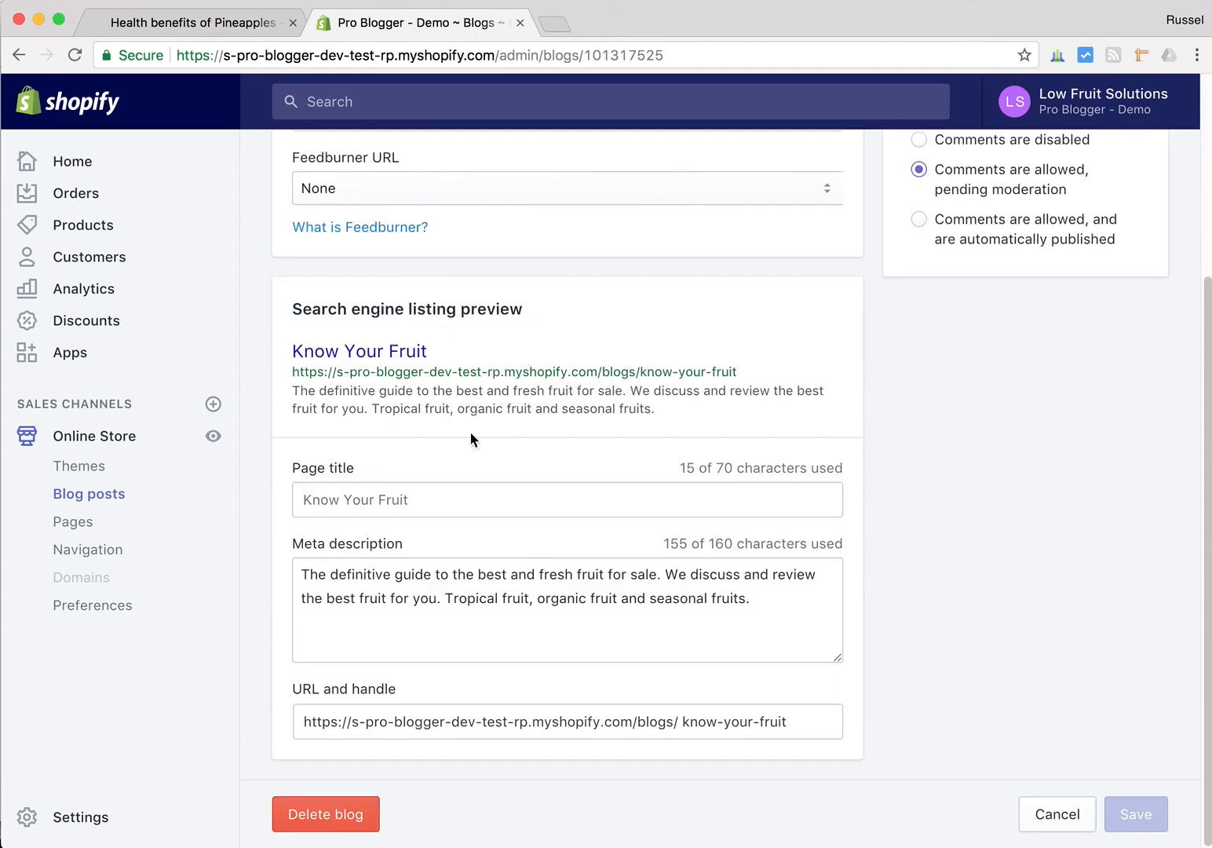
Examine the blog's SEO page title and meta description, as well as its comment settings
click(451, 494)
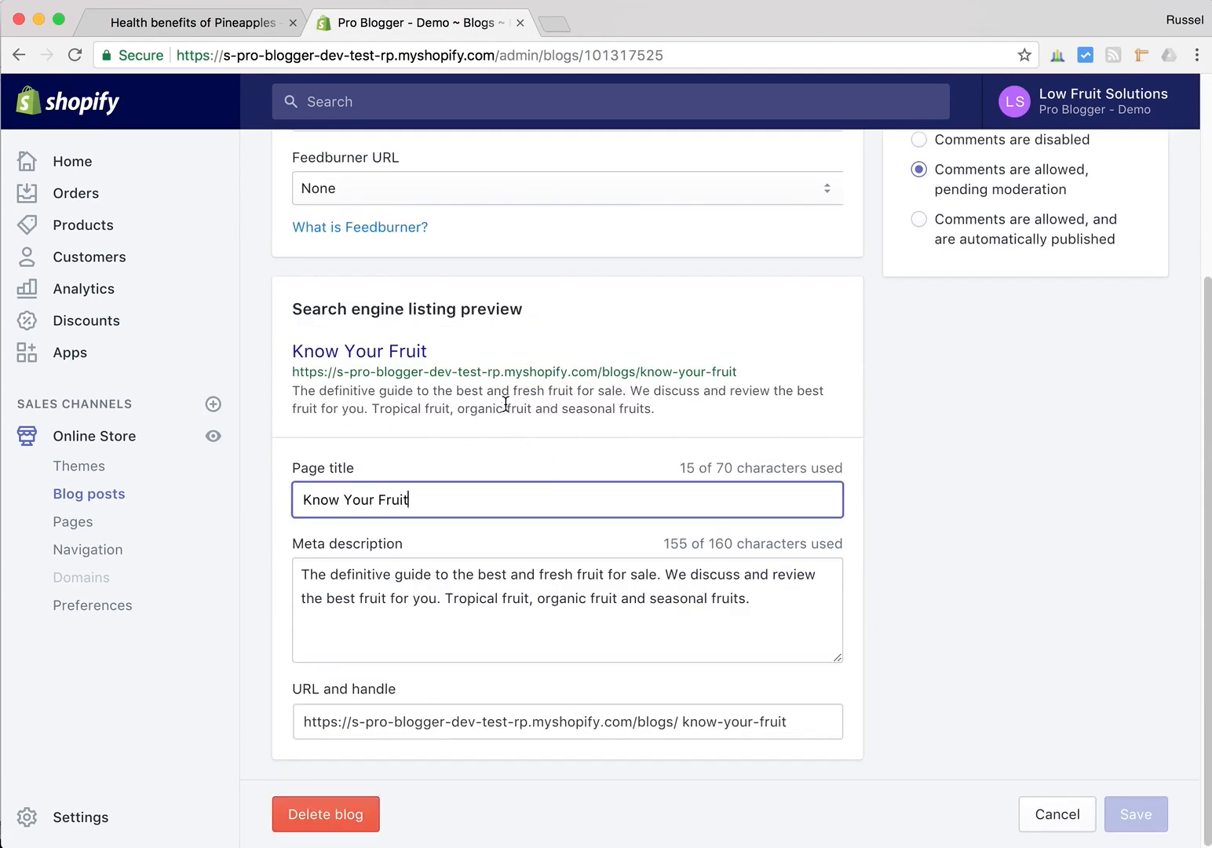
drag(776, 596, 262, 583)
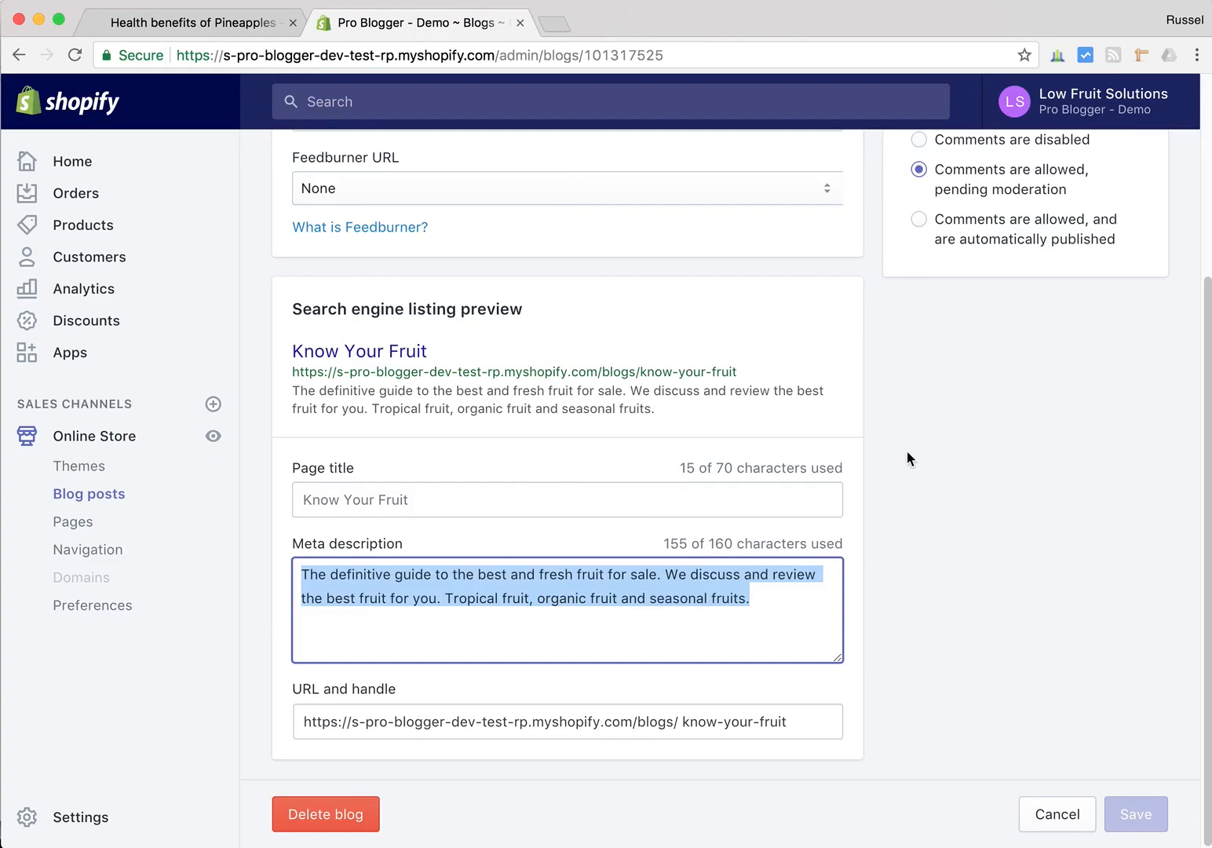
click(622, 595)
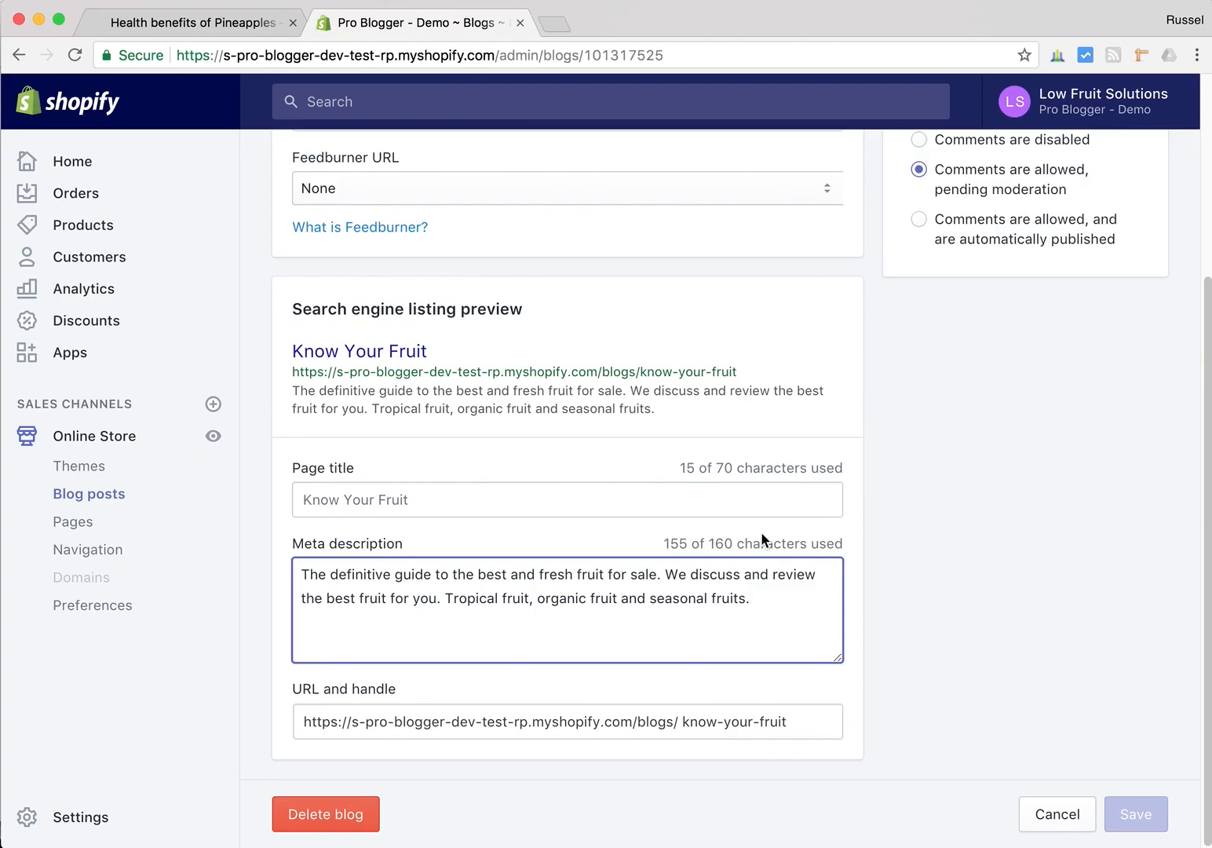
scroll(865, 544, up, 5)
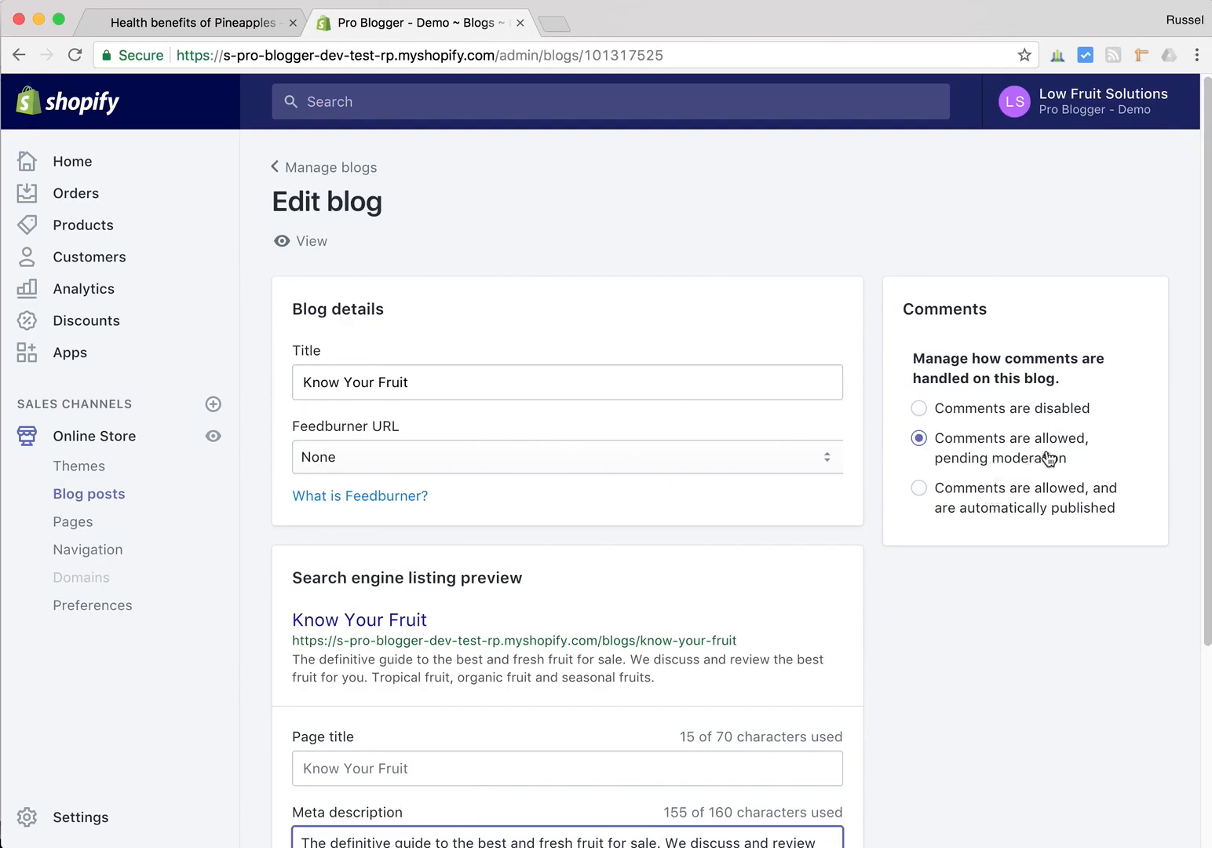
Leave the "Know Your Fruit" blog settings and go back to the list of blog posts
click(337, 174)
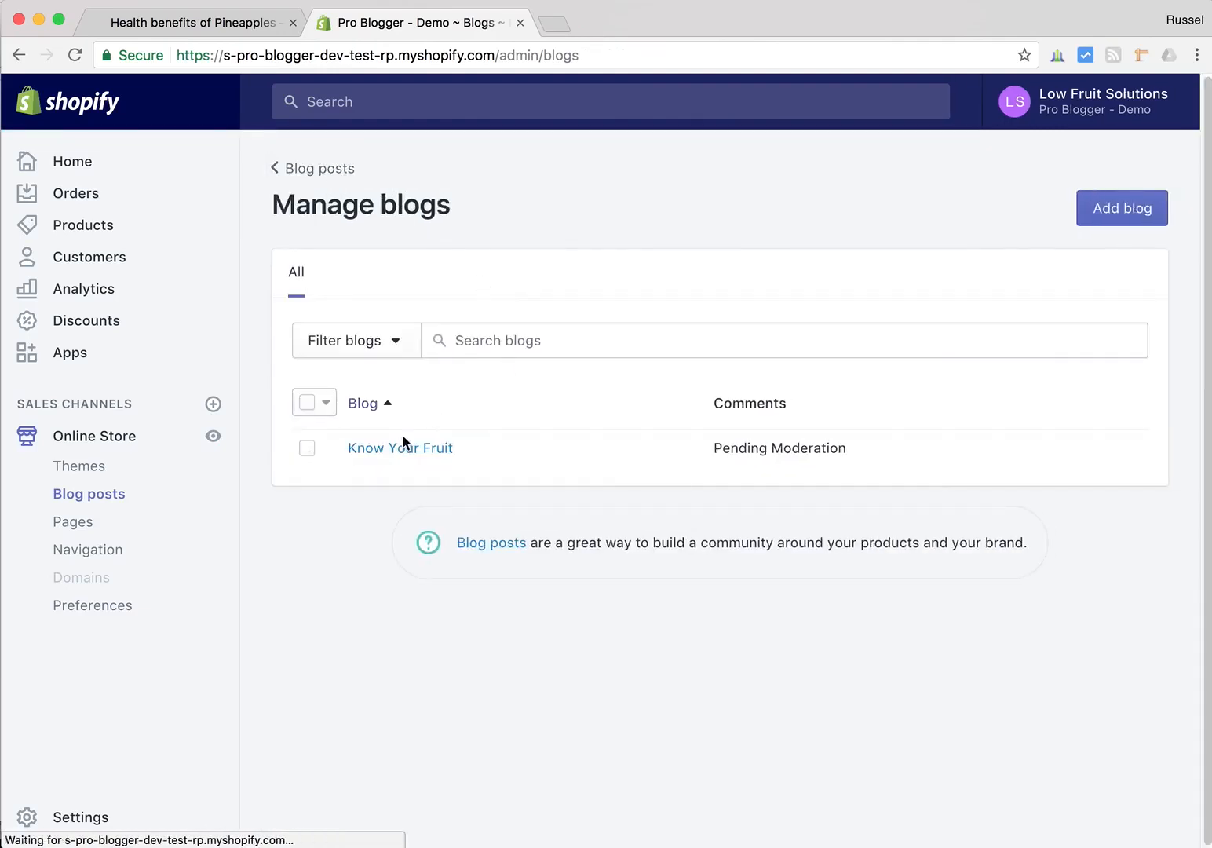
click(396, 450)
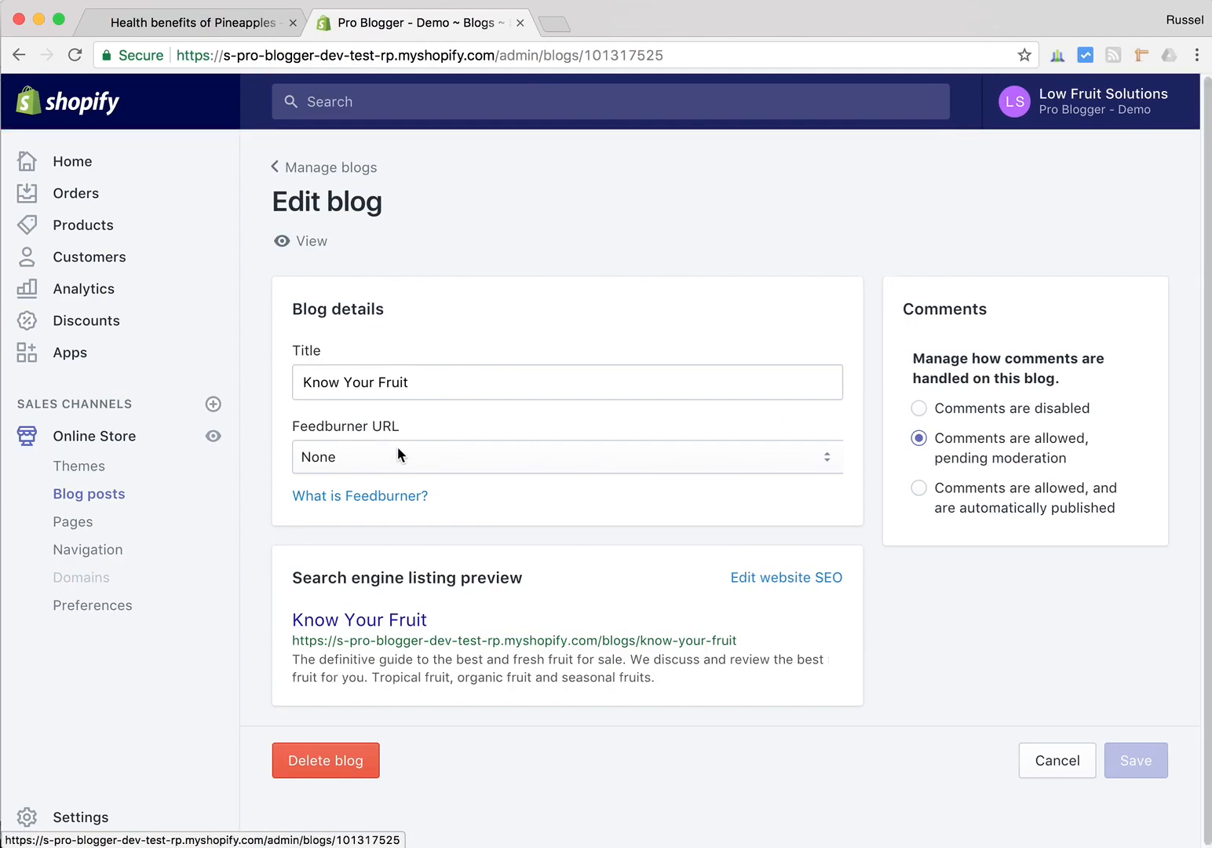
click(304, 172)
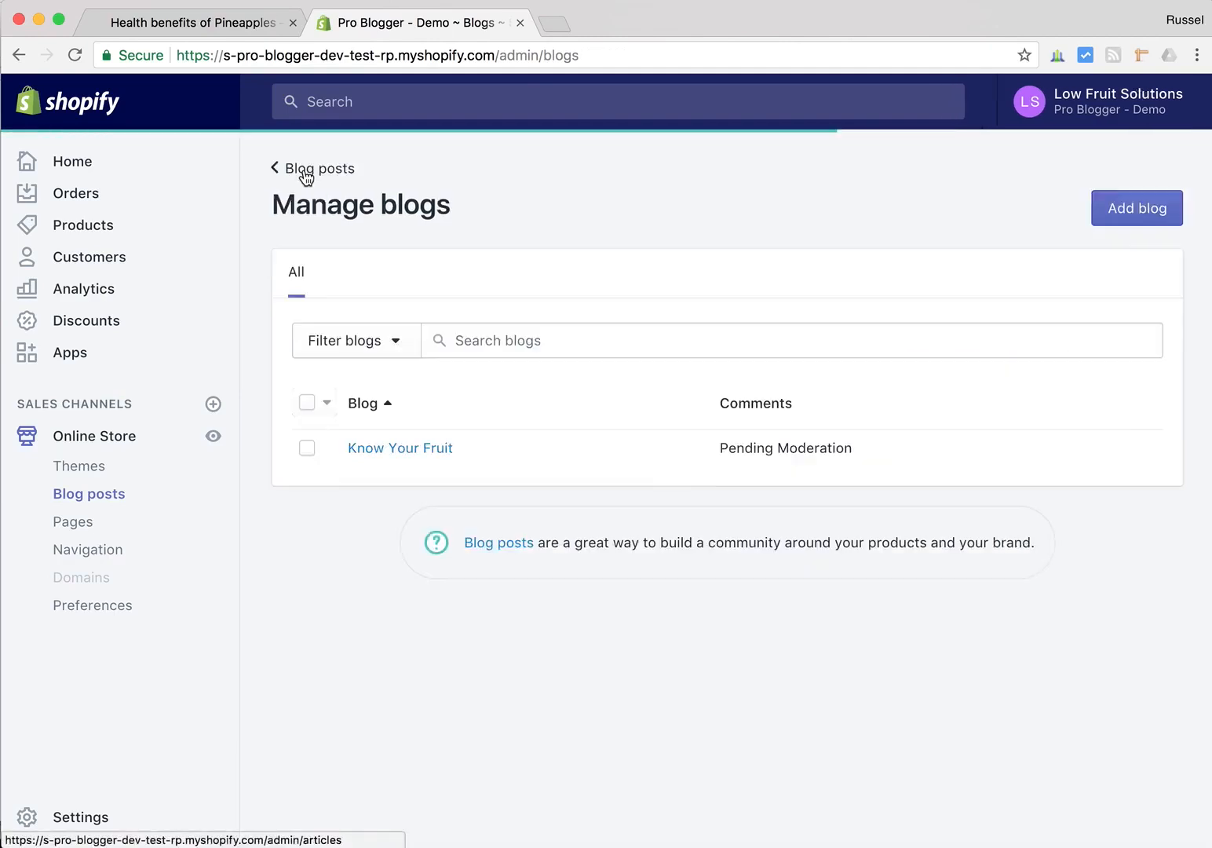
click(300, 172)
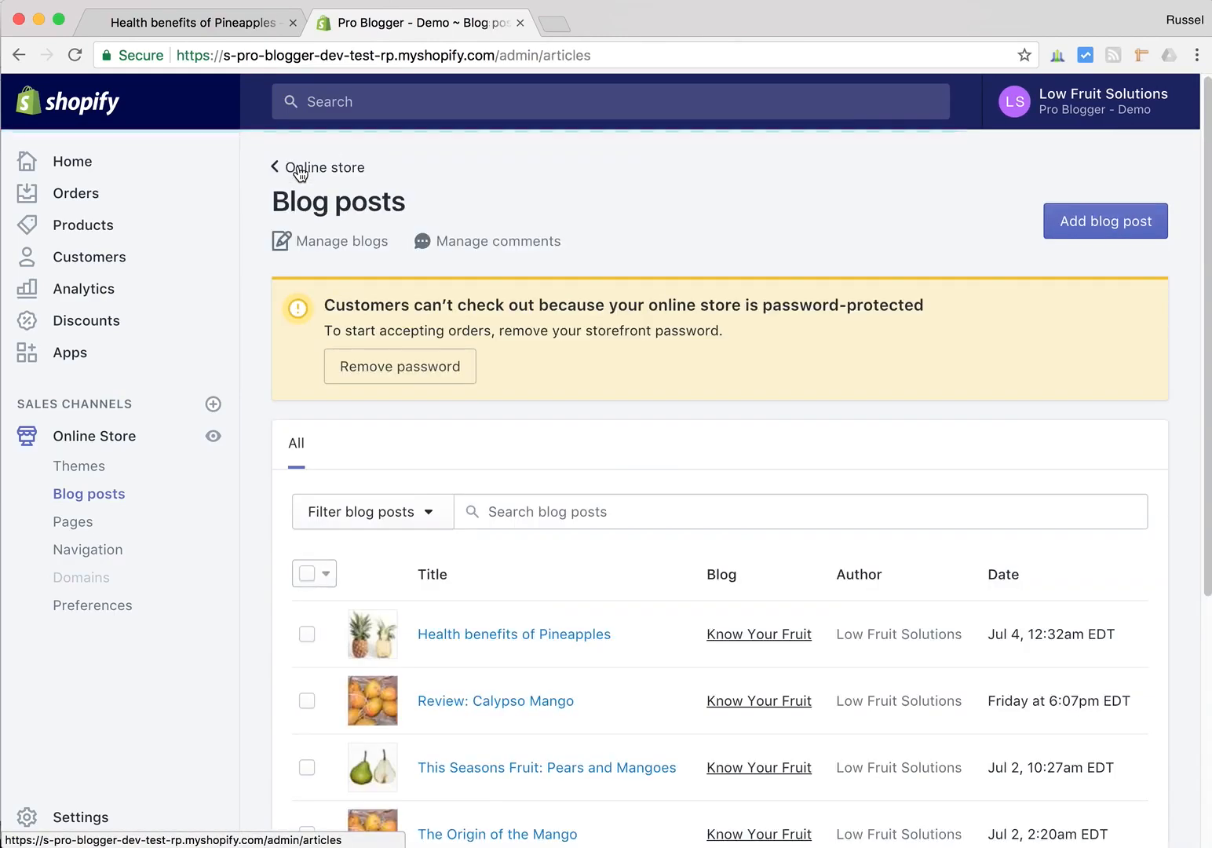
Open the "Health benefits of Pineapples" blog post for editing and place the cursor in its title
scroll(568, 482, down, 2)
click(511, 490)
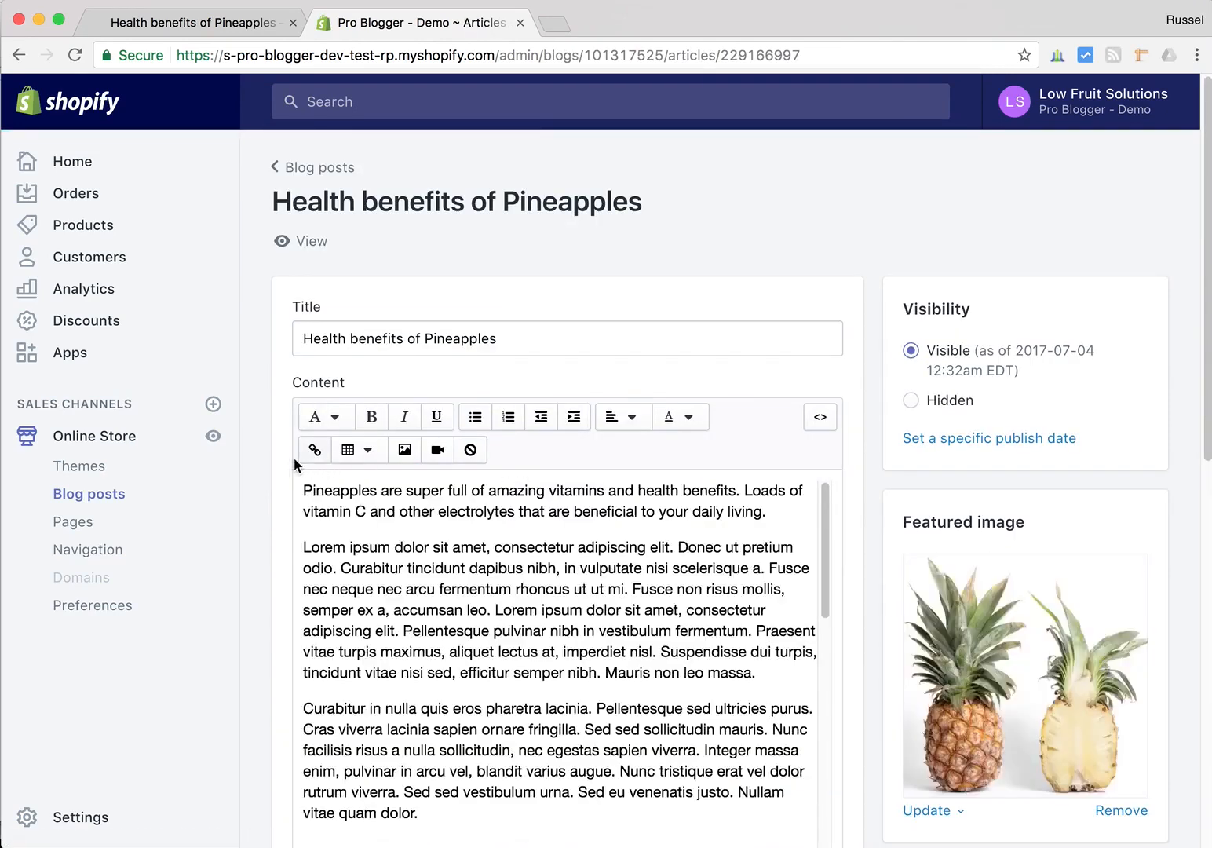
scroll(276, 446, down, 1)
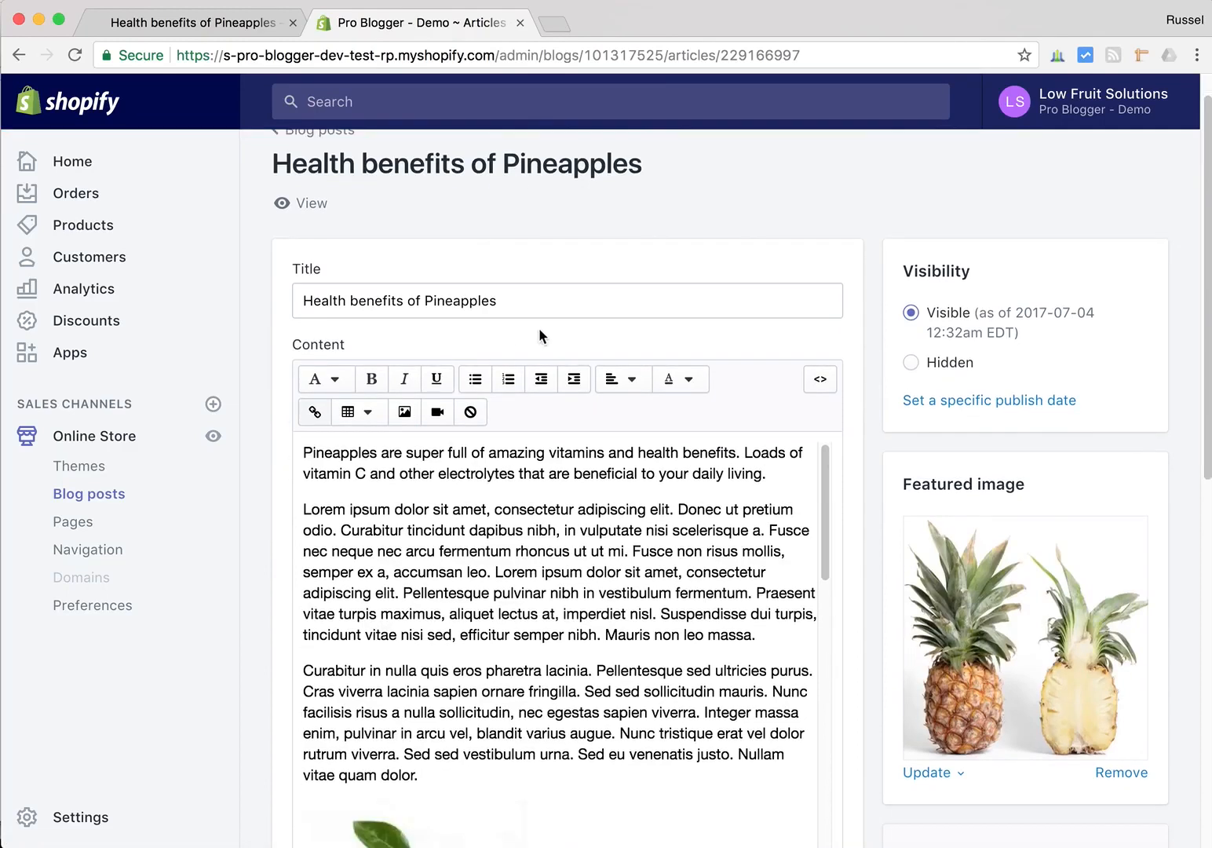
click(531, 300)
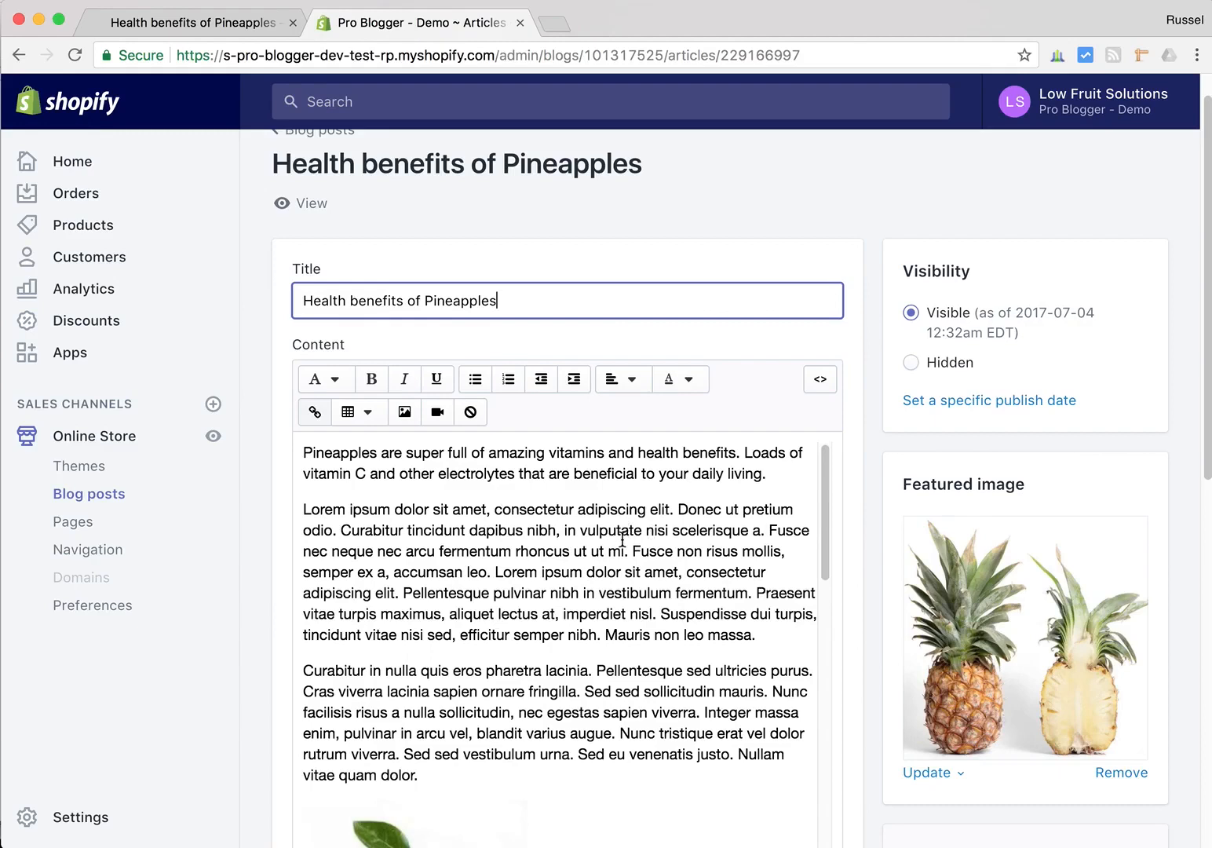
Review the post's body content and select the green apple image in it
scroll(622, 540, down, 1)
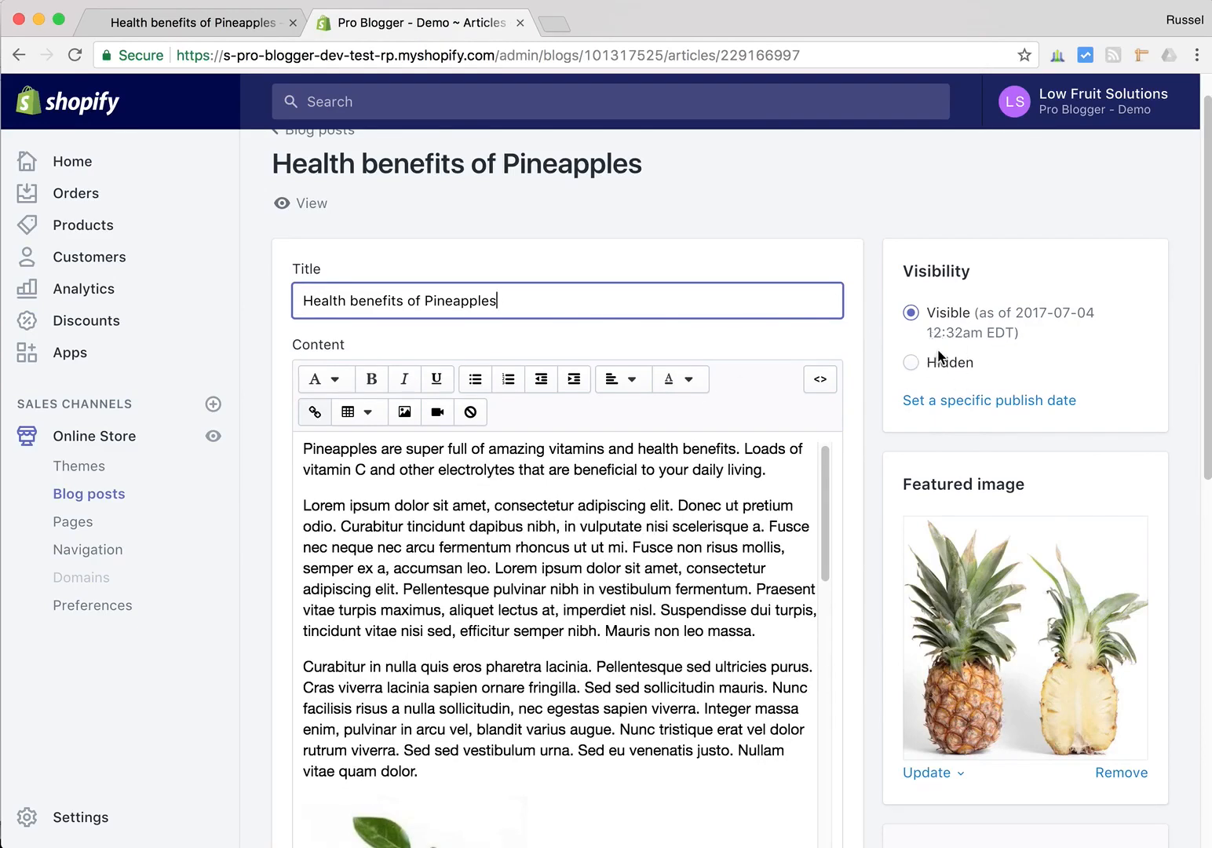
scroll(583, 493, down, 6)
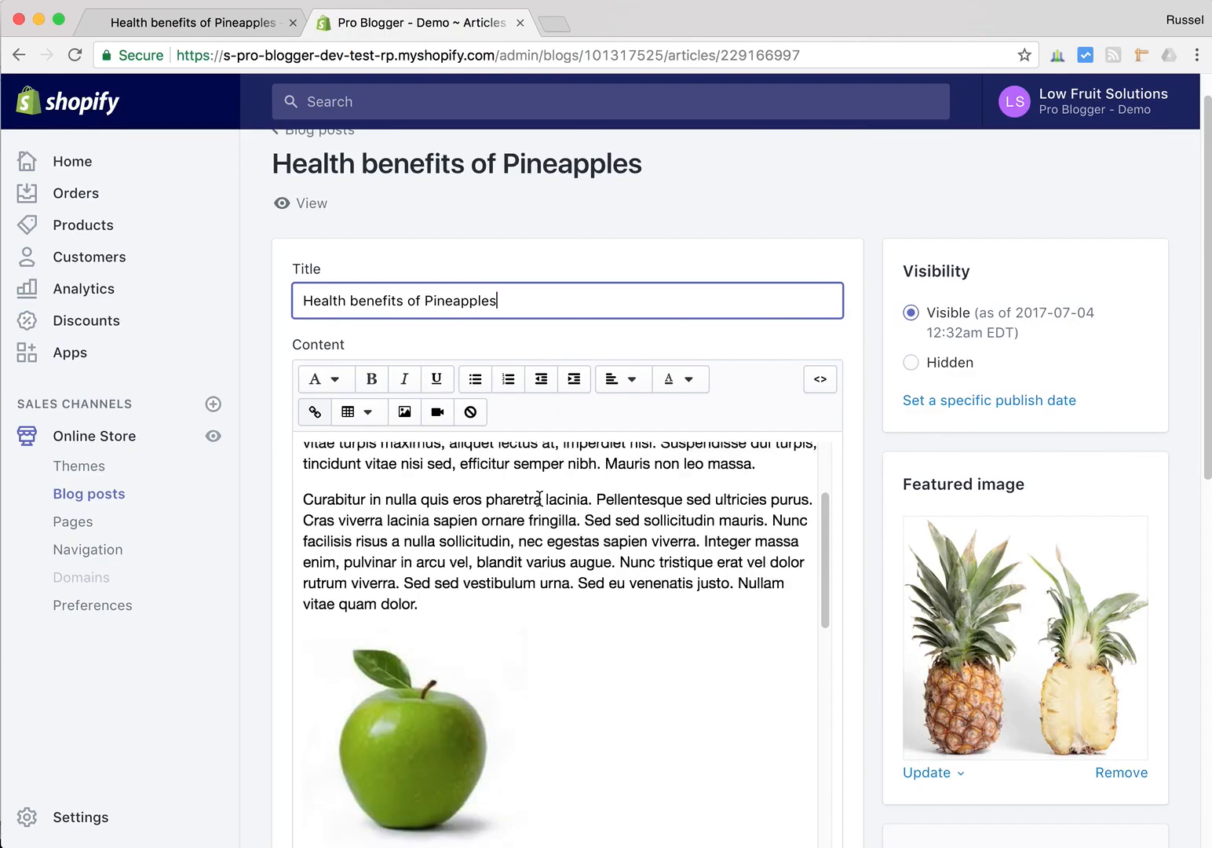
scroll(547, 497, up, 8)
scroll(420, 527, down, 6)
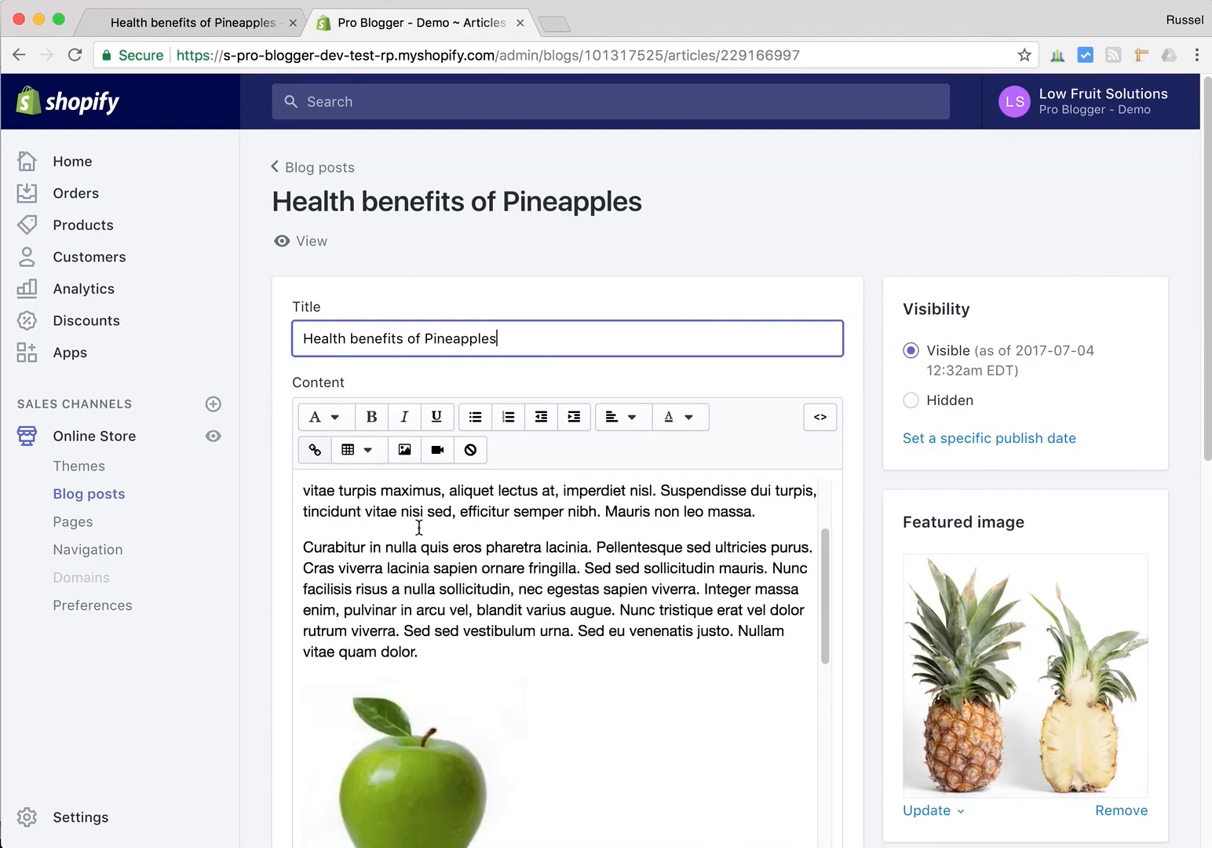
click(414, 547)
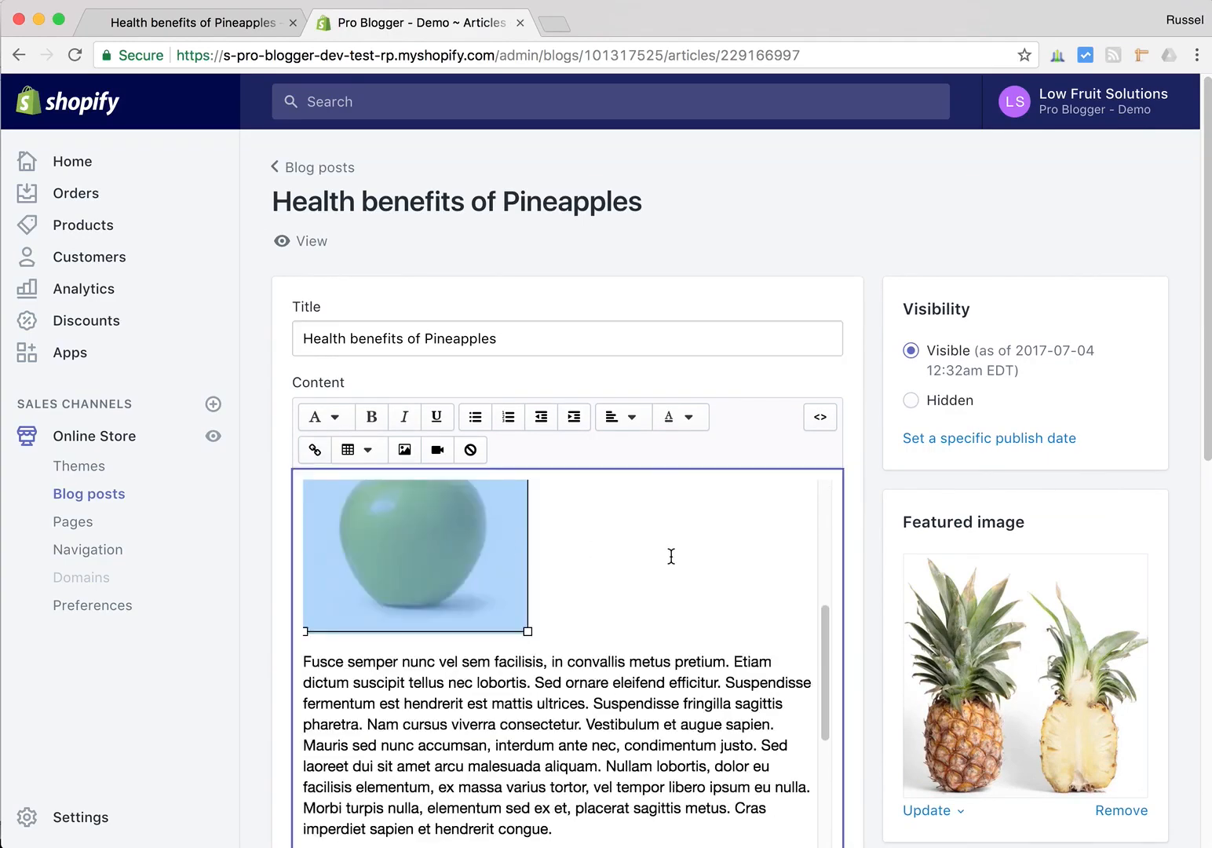
Open the green apple image's settings and look through the available image sizes, keeping Large (480x480)
scroll(863, 540, down, 1)
scroll(785, 535, up, 1)
click(406, 456)
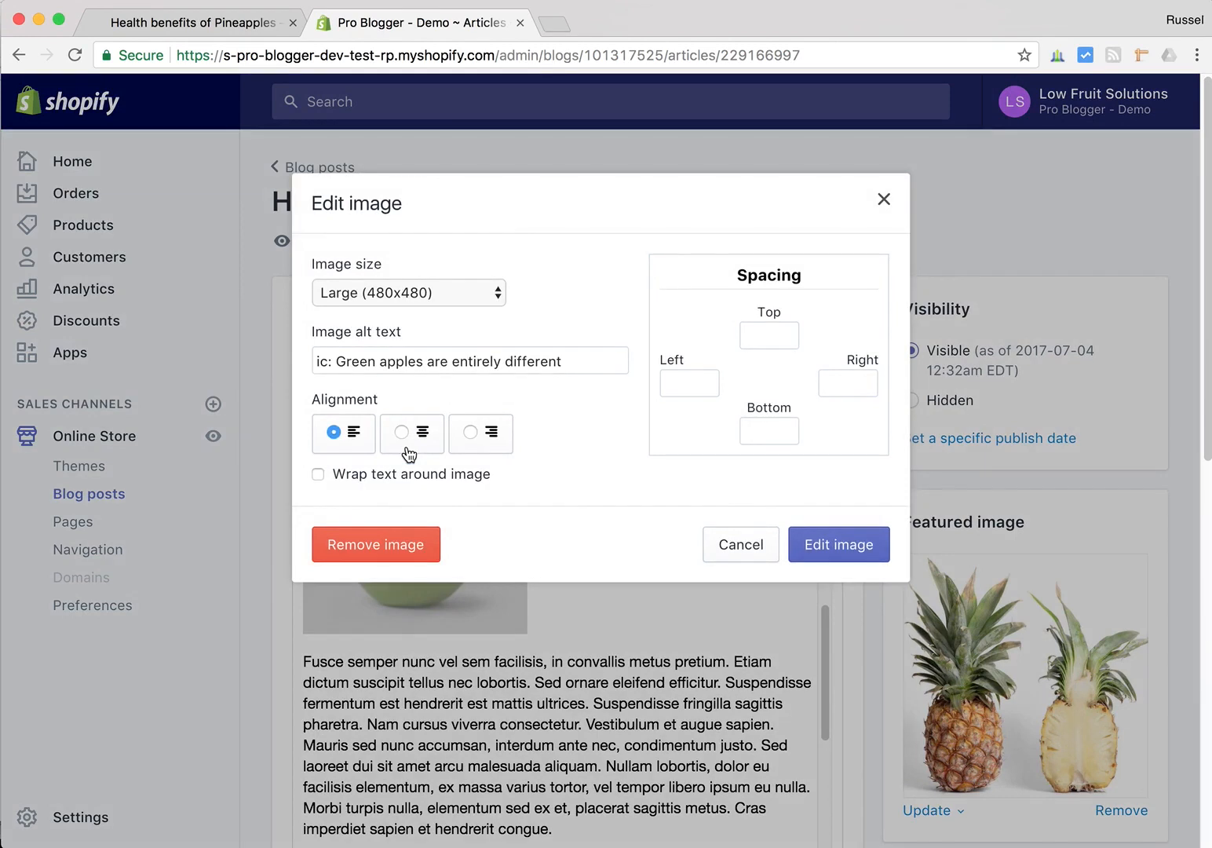
click(480, 289)
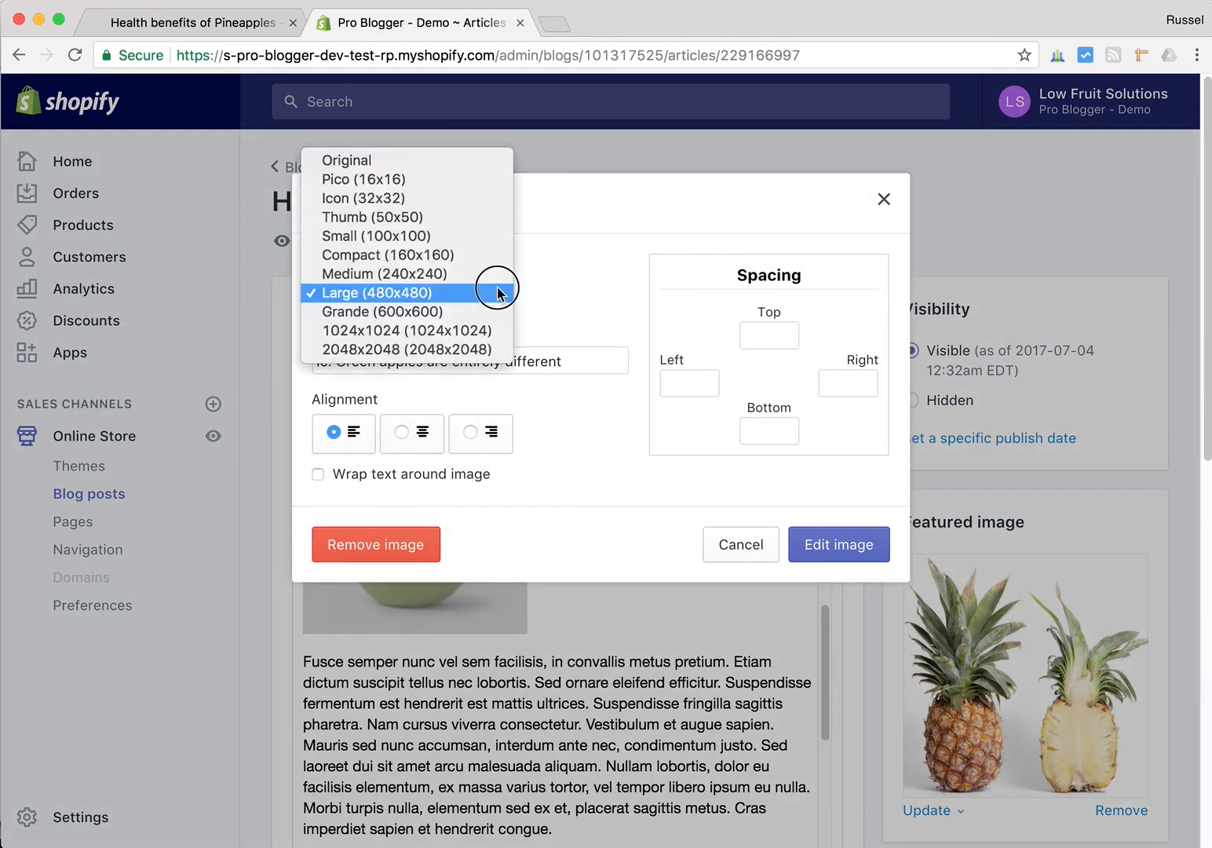
click(559, 292)
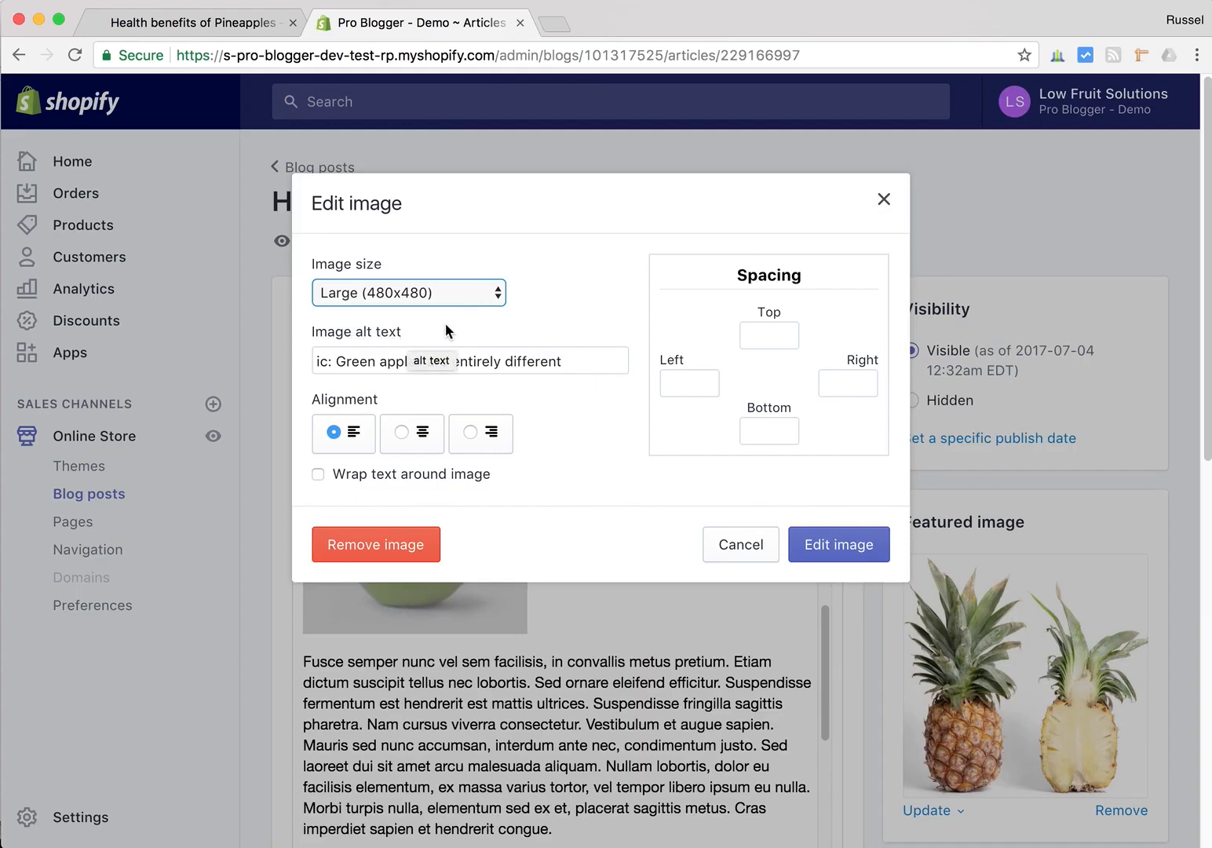
Inspect the "ic:" caption prefix in the green apple image's alt text and leave the image settings without applying changes
click(329, 368)
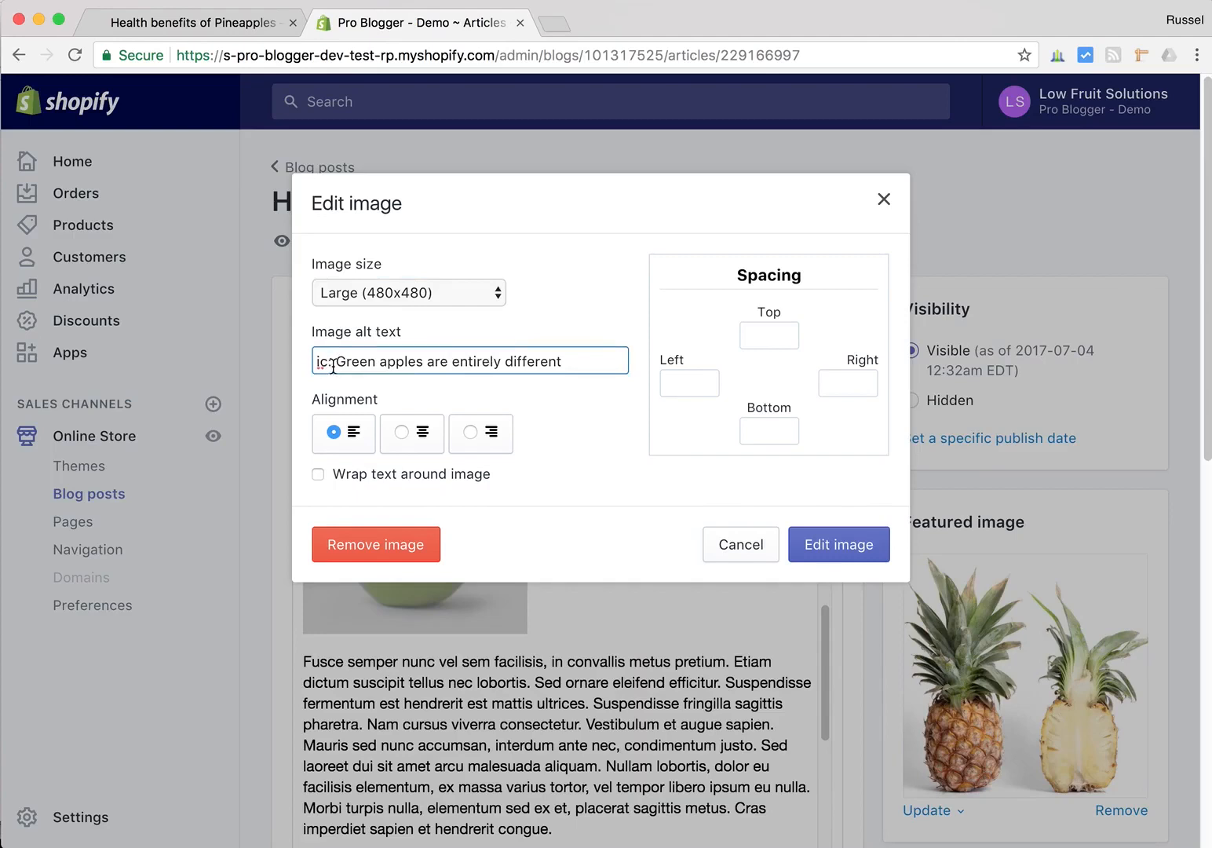
text(:)
click(338, 362)
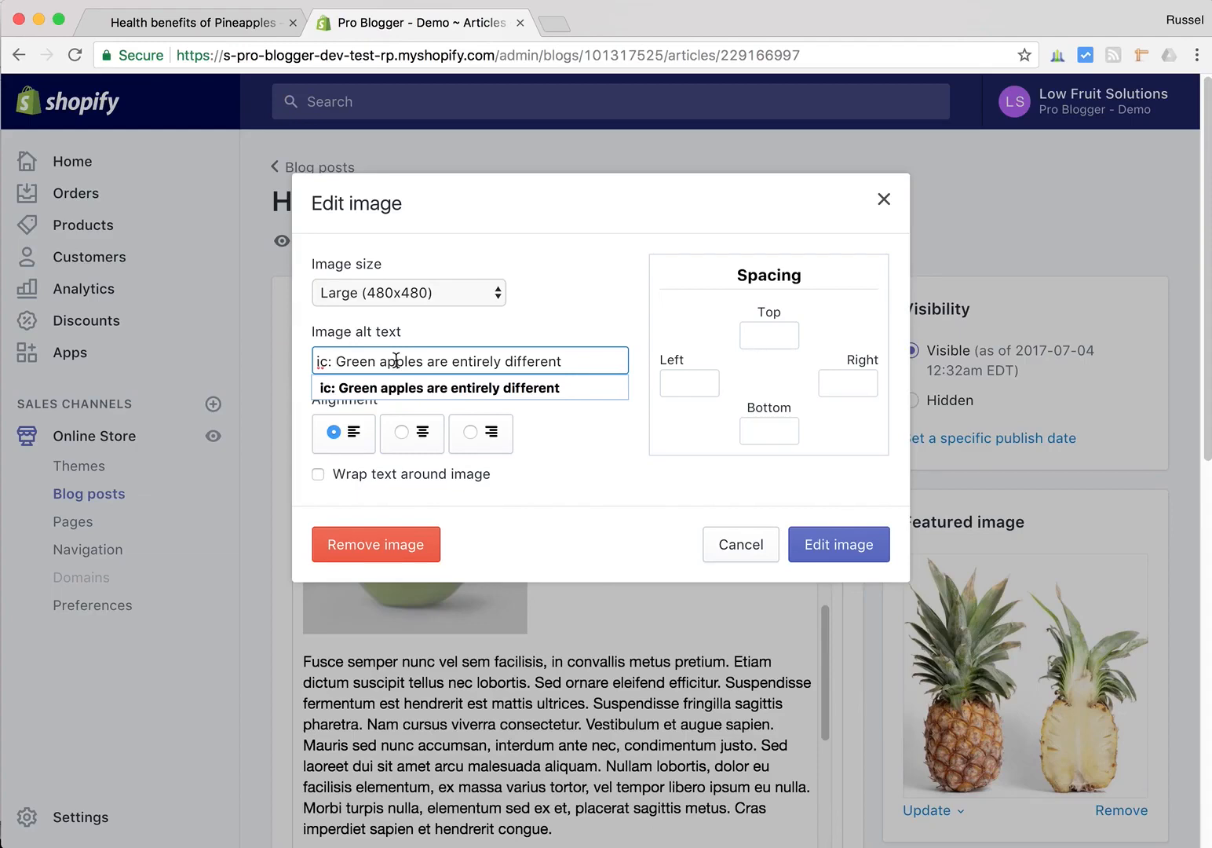
click(569, 311)
click(569, 362)
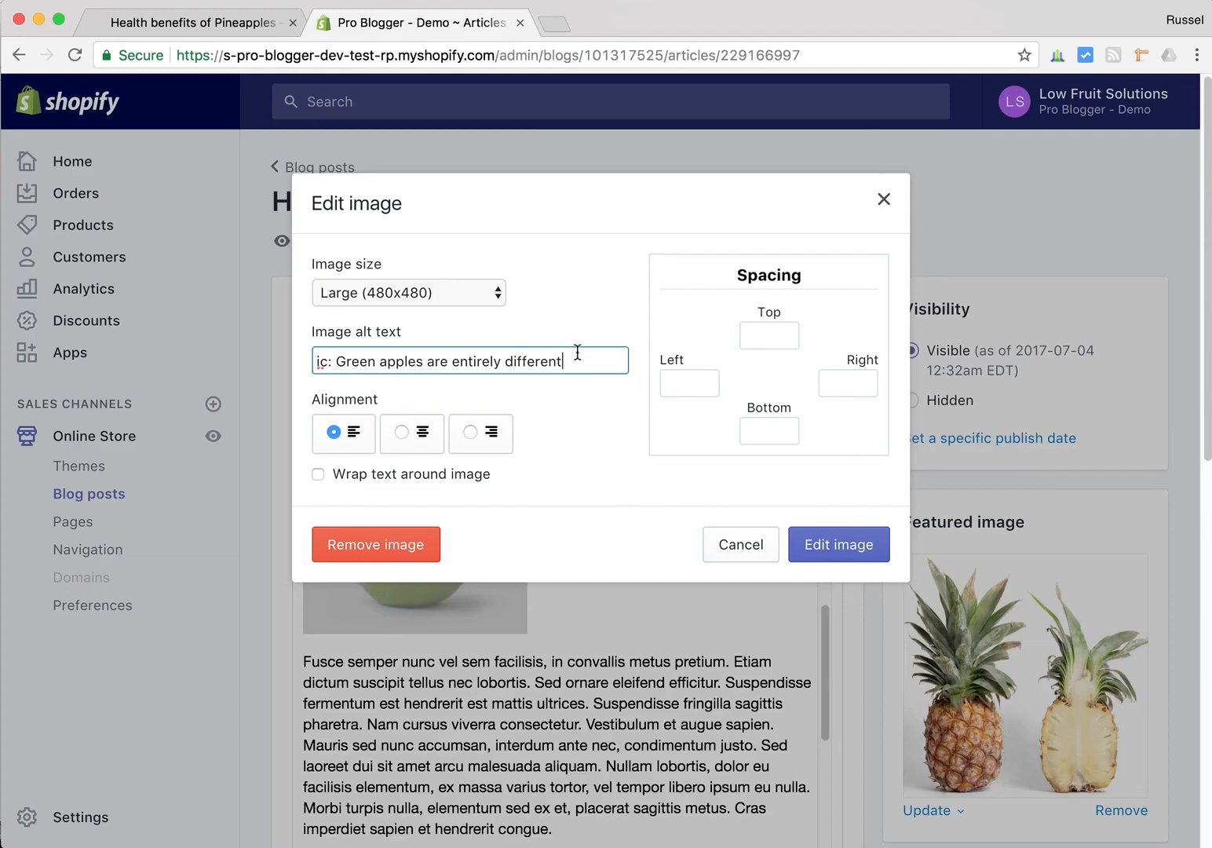
click(737, 547)
Review the post's body down to the pineapple image, and inspect the featured image's alt text without saving
scroll(735, 544, down, 1)
scroll(735, 545, up, 2)
scroll(870, 550, down, 1)
scroll(870, 547, down, 4)
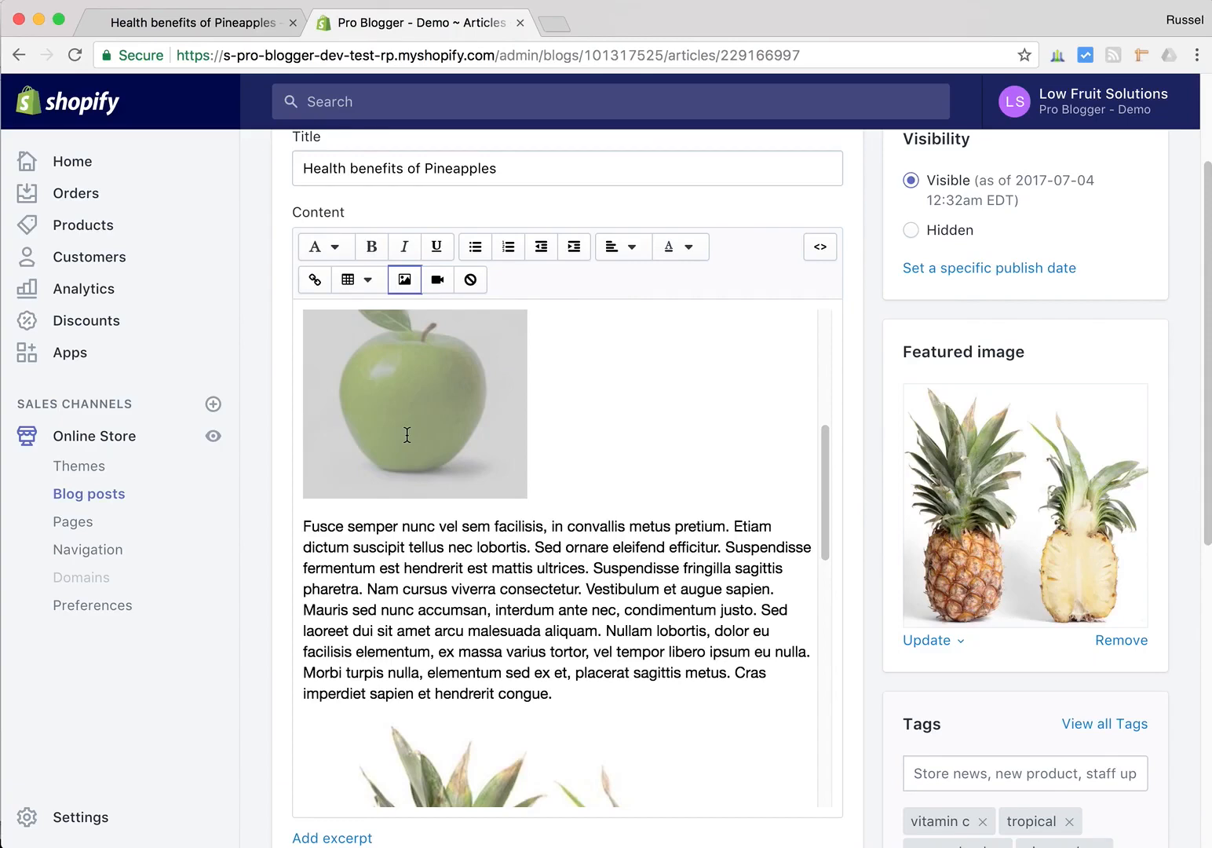
scroll(636, 514, down, 5)
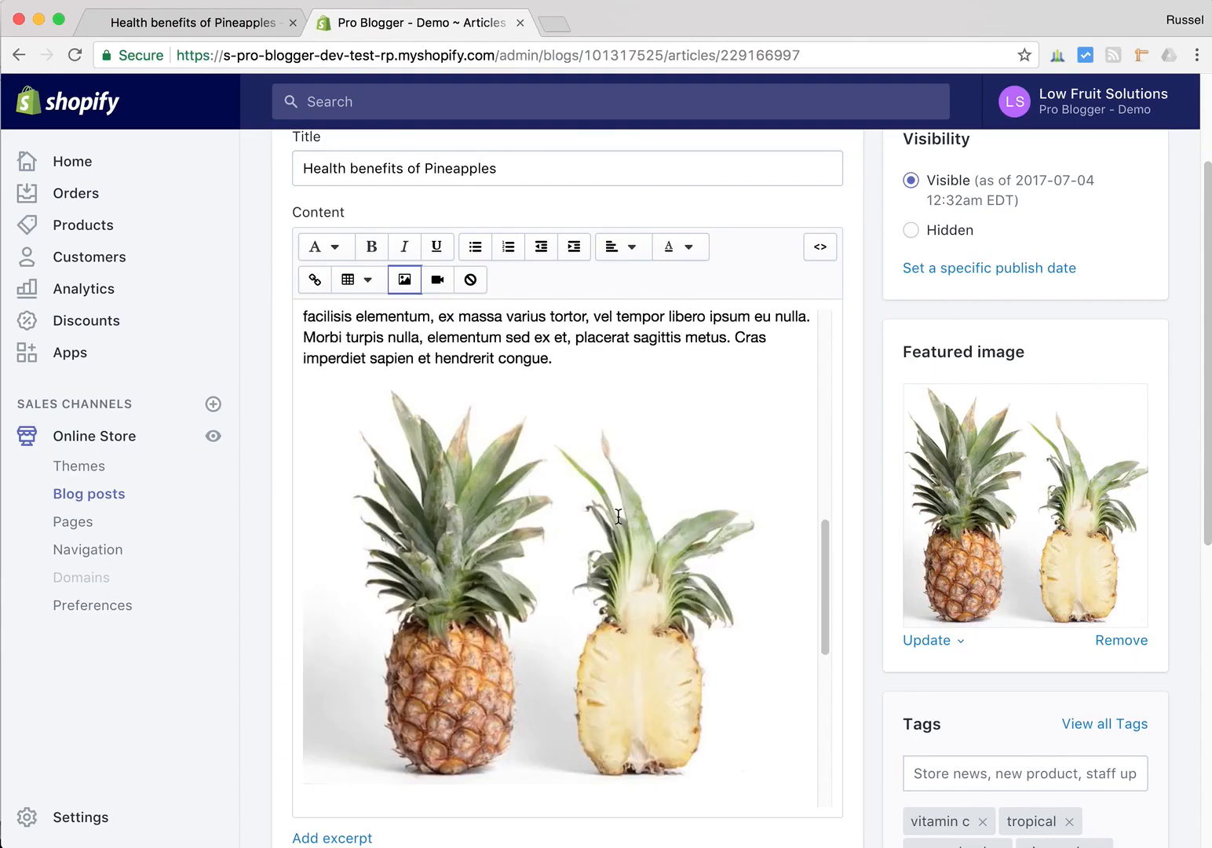
scroll(564, 490, down, 1)
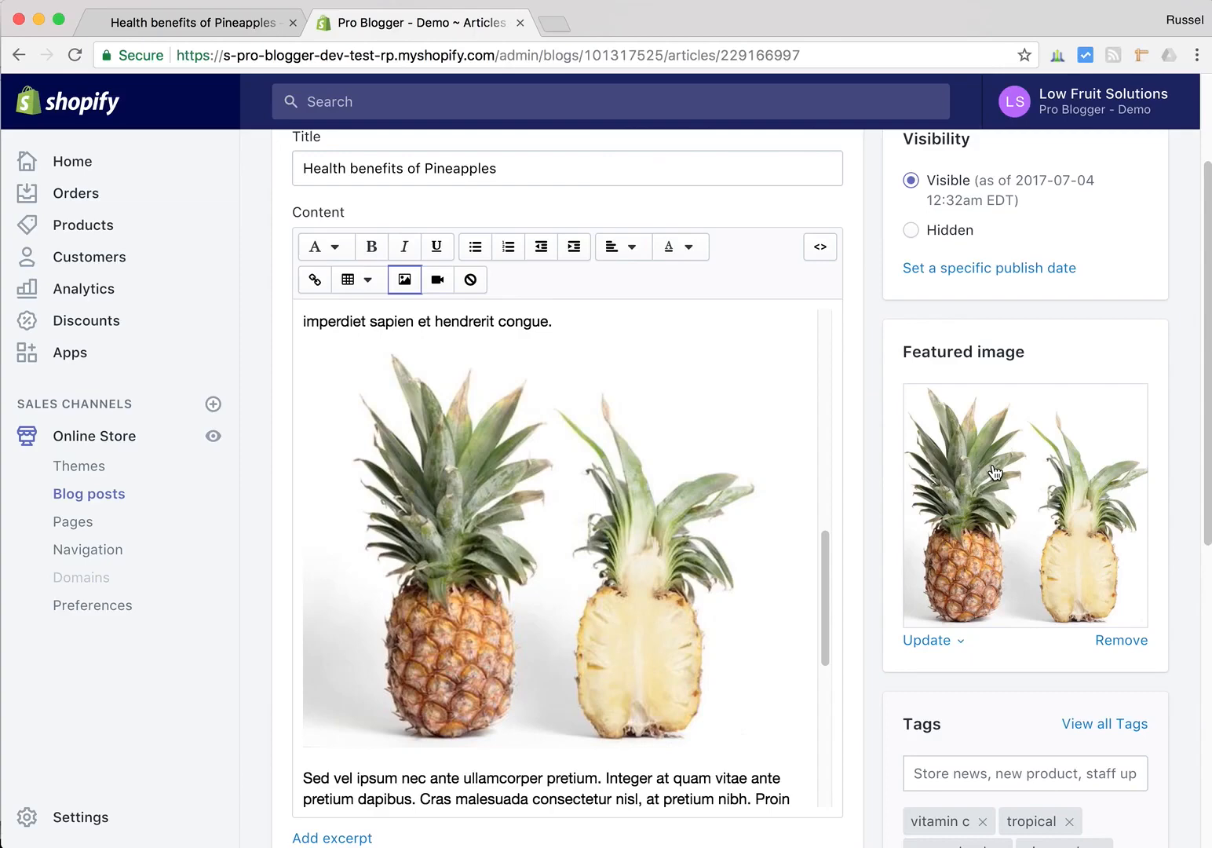
click(960, 641)
click(912, 716)
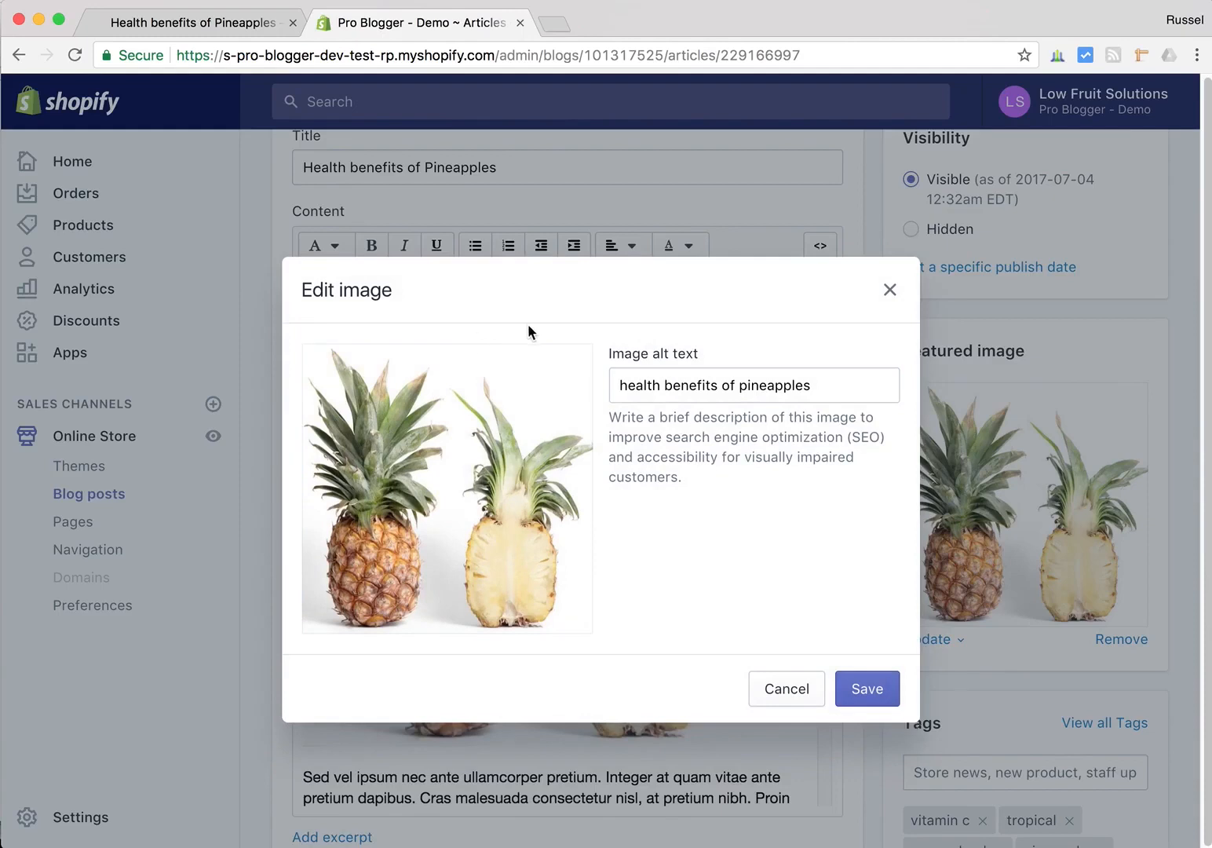
click(831, 387)
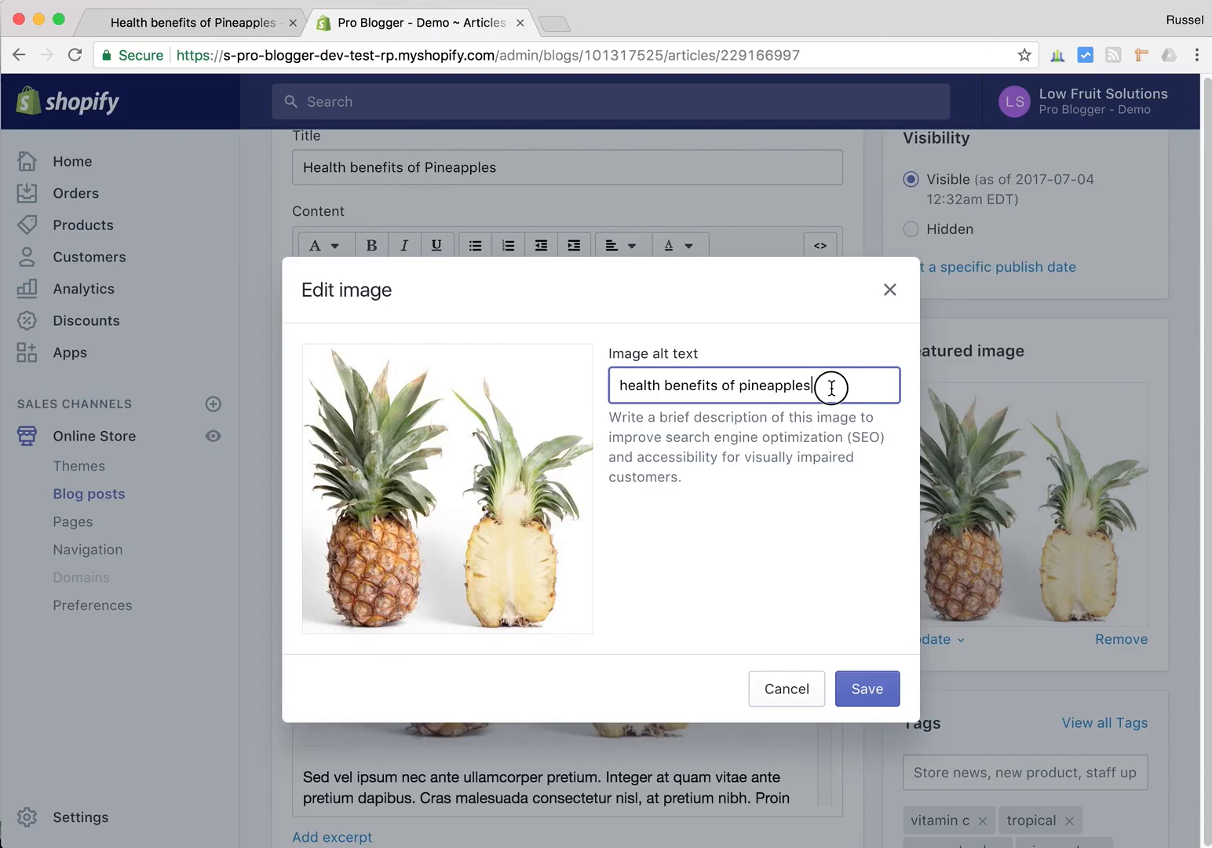
click(892, 291)
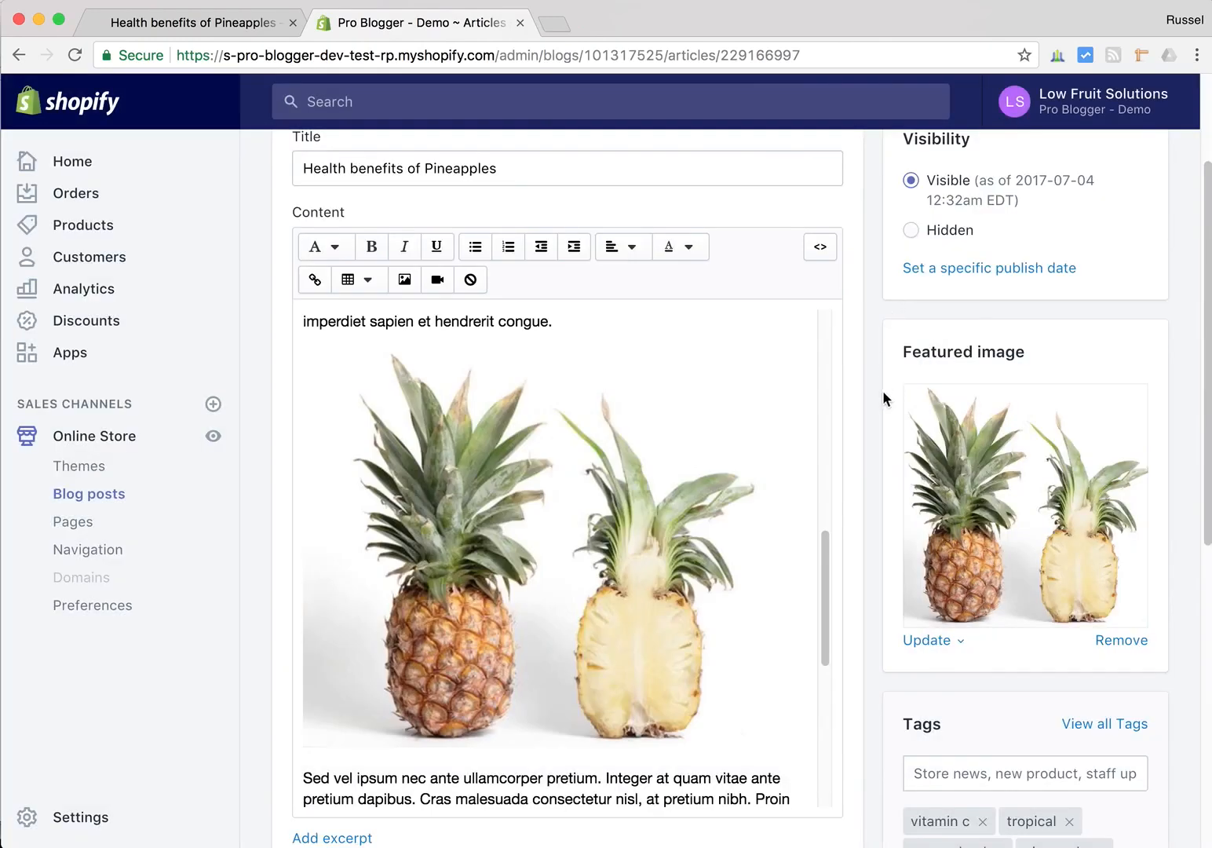
Review the post's author, blog and tags, bringing up and dismissing the tag suggestions
scroll(877, 428, down, 3)
scroll(877, 428, down, 3)
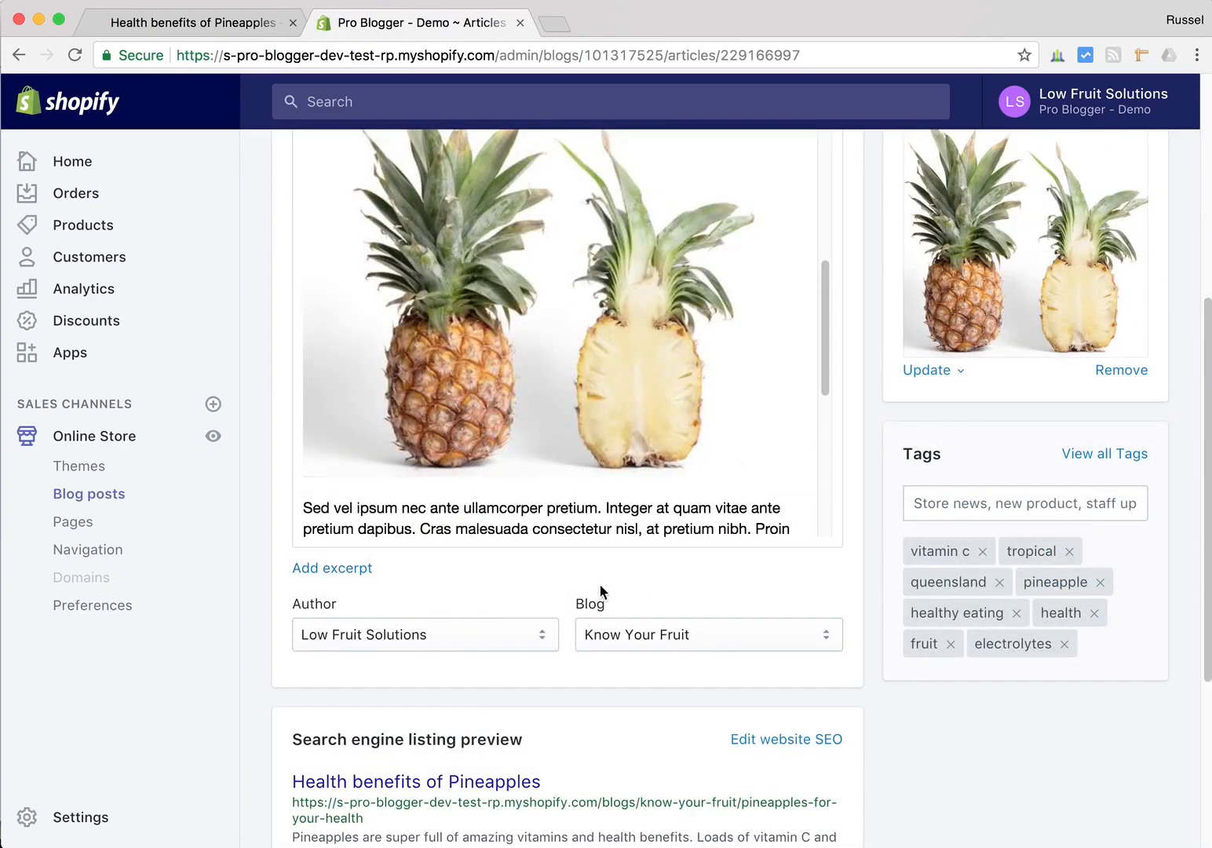
scroll(644, 568, down, 3)
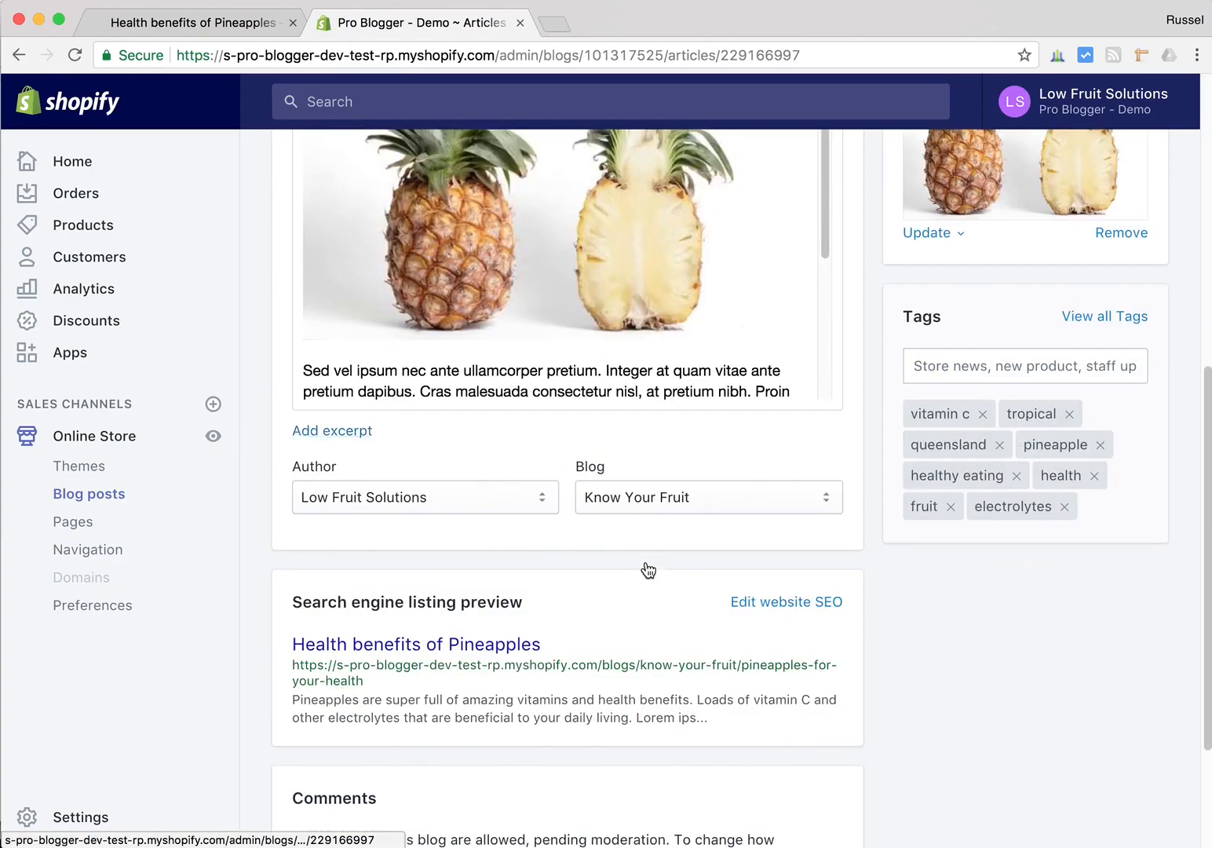
scroll(644, 568, up, 4)
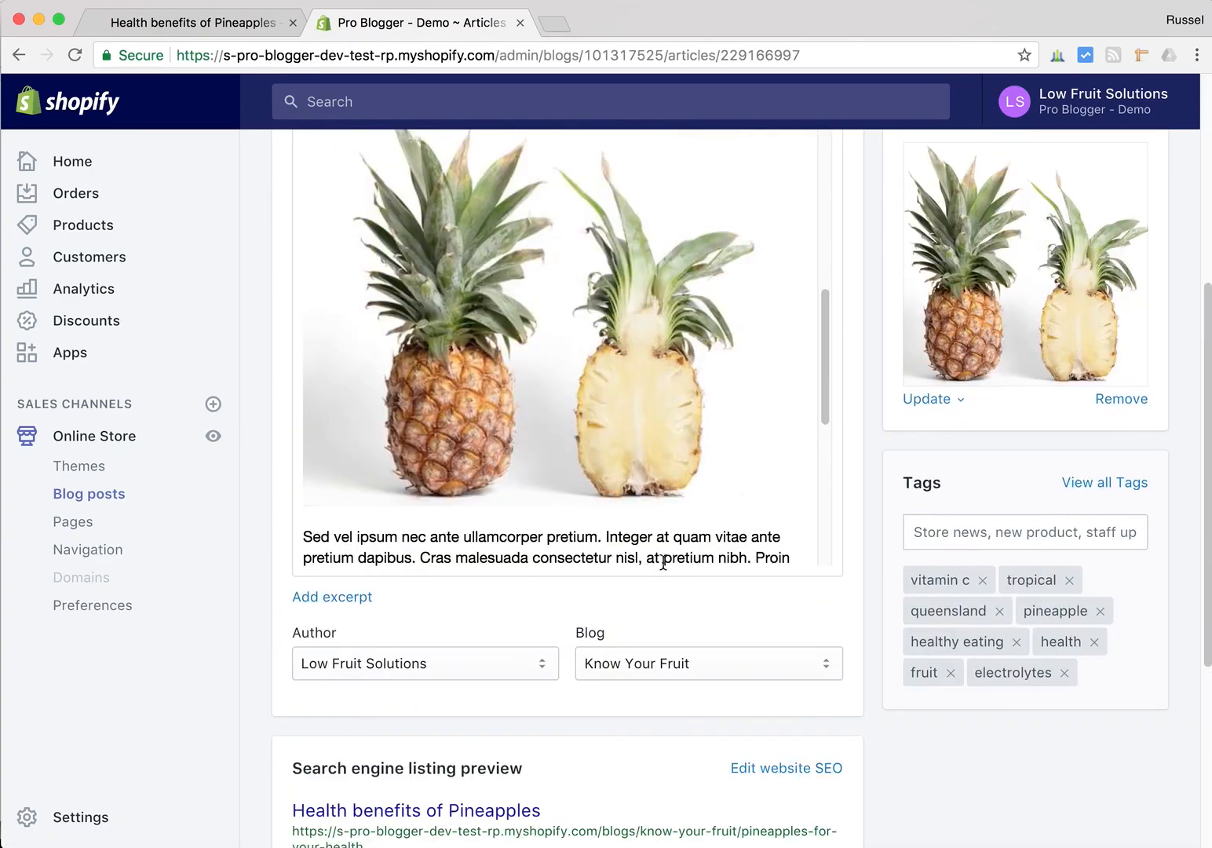
click(931, 528)
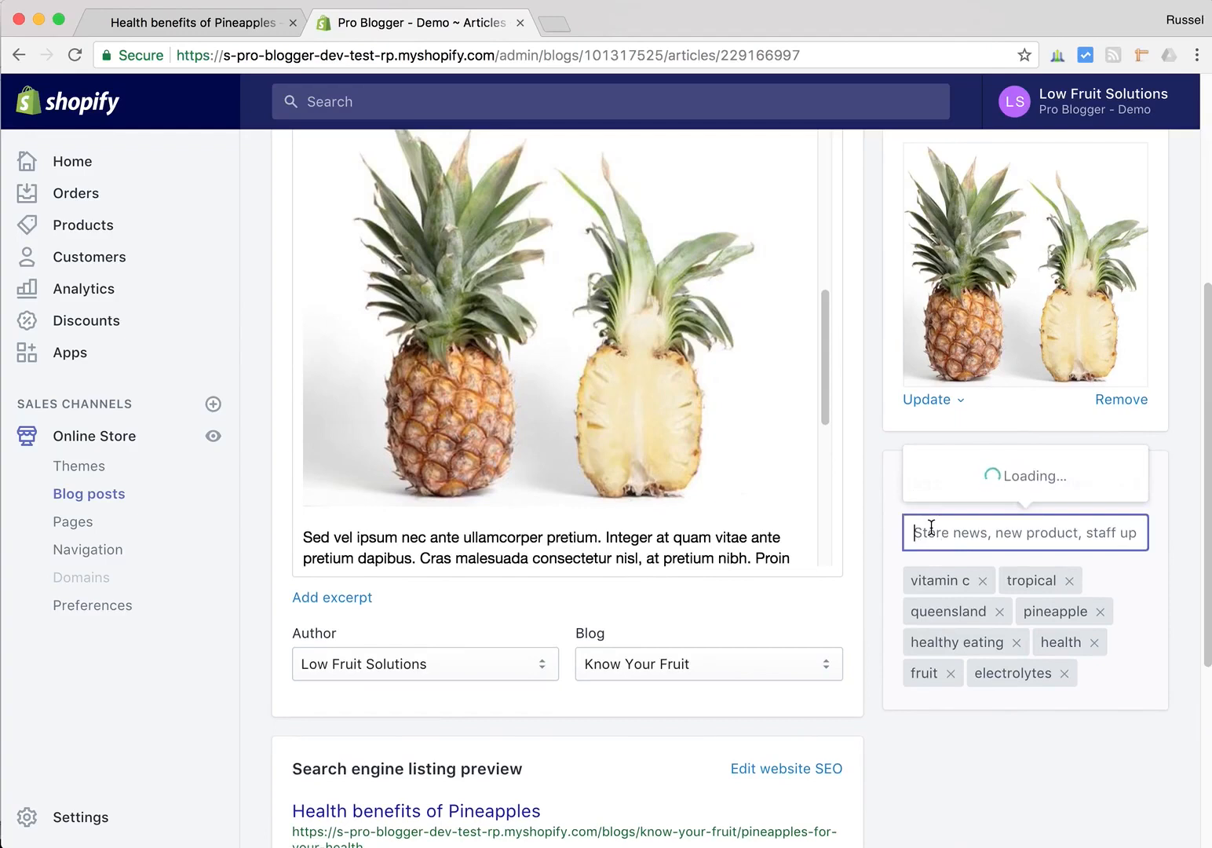
click(896, 528)
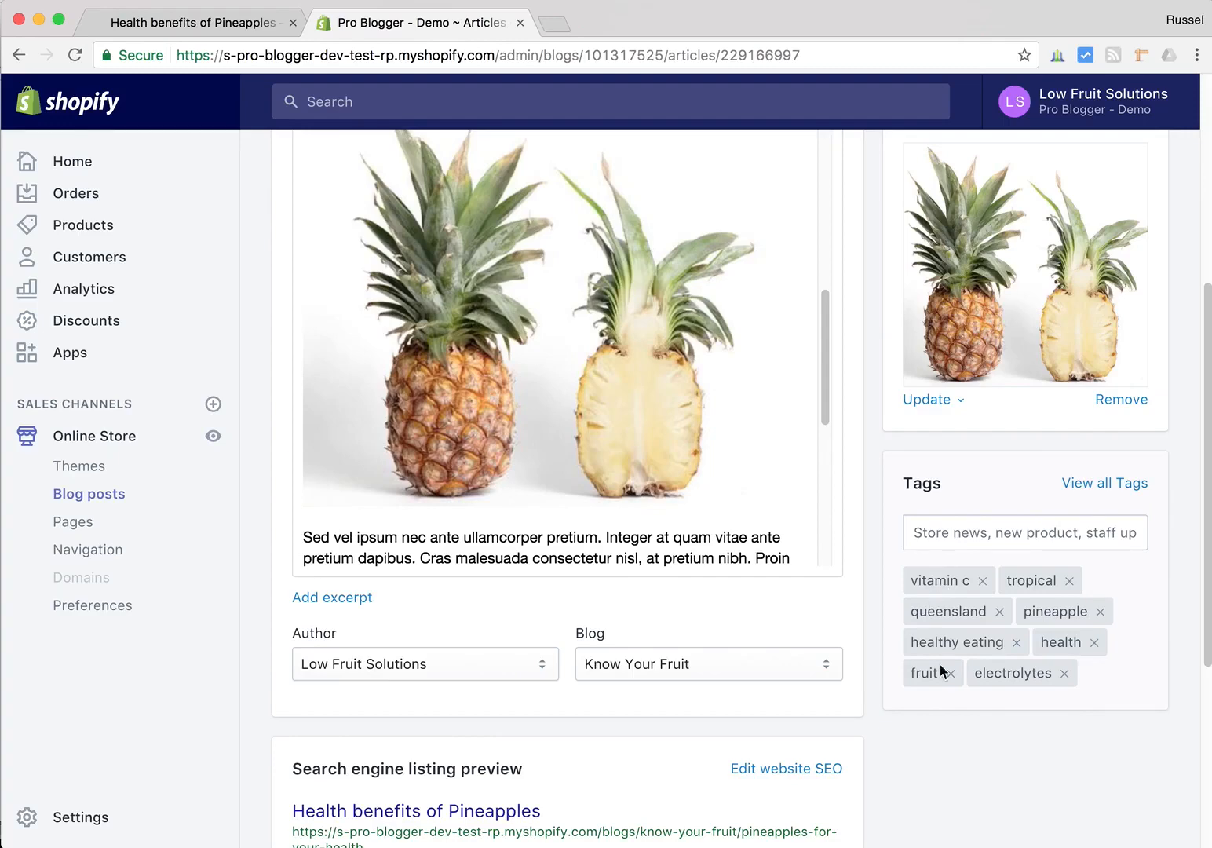
Expand the post's website SEO settings and examine its page title, meta description, URL handle and the comments section
scroll(755, 638, down, 5)
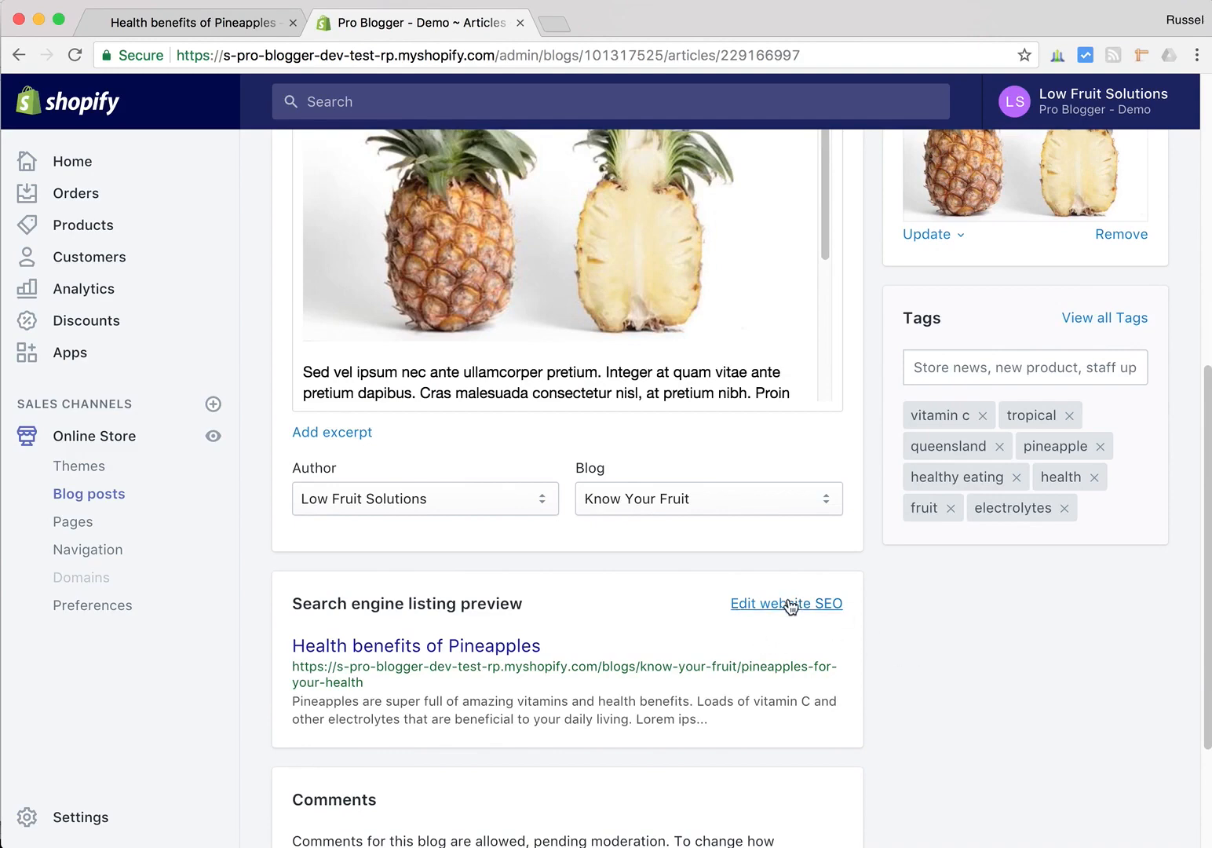
click(787, 602)
scroll(828, 627, down, 5)
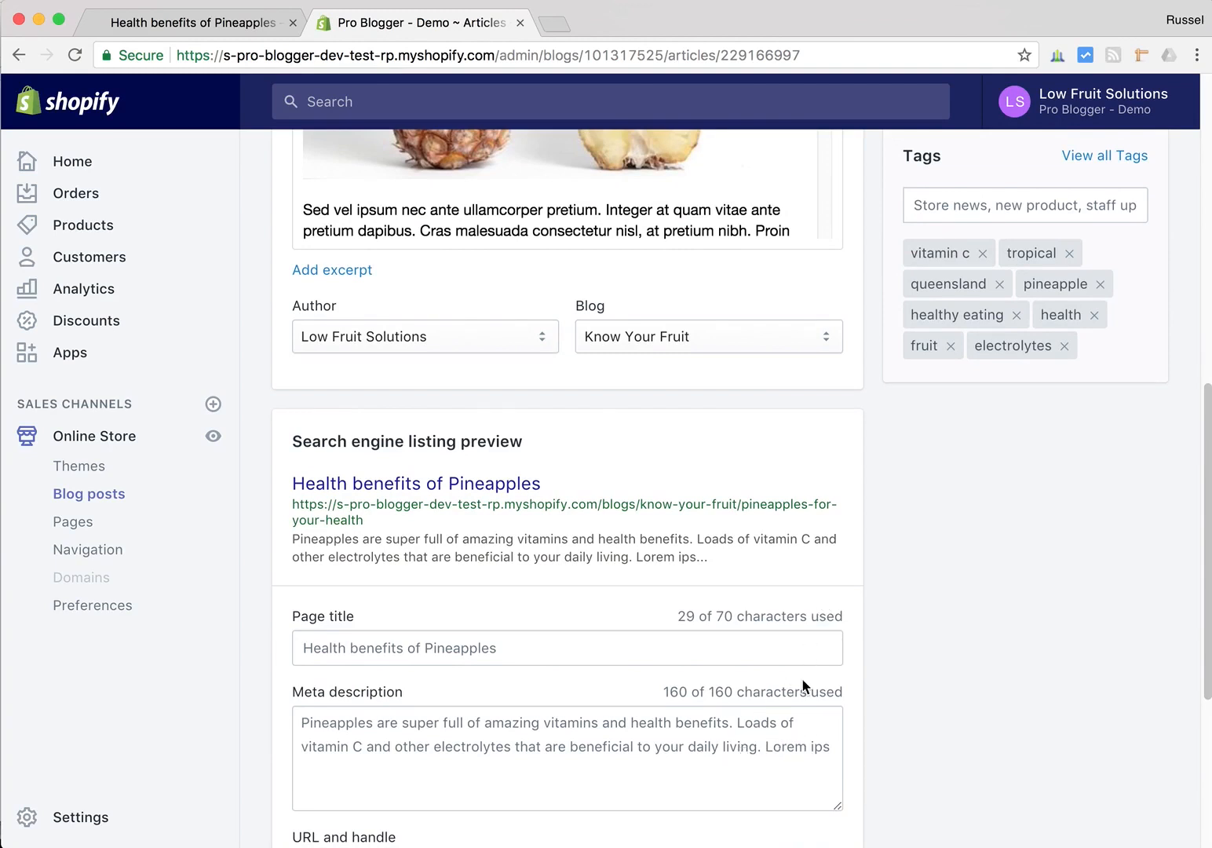
scroll(866, 645, down, 3)
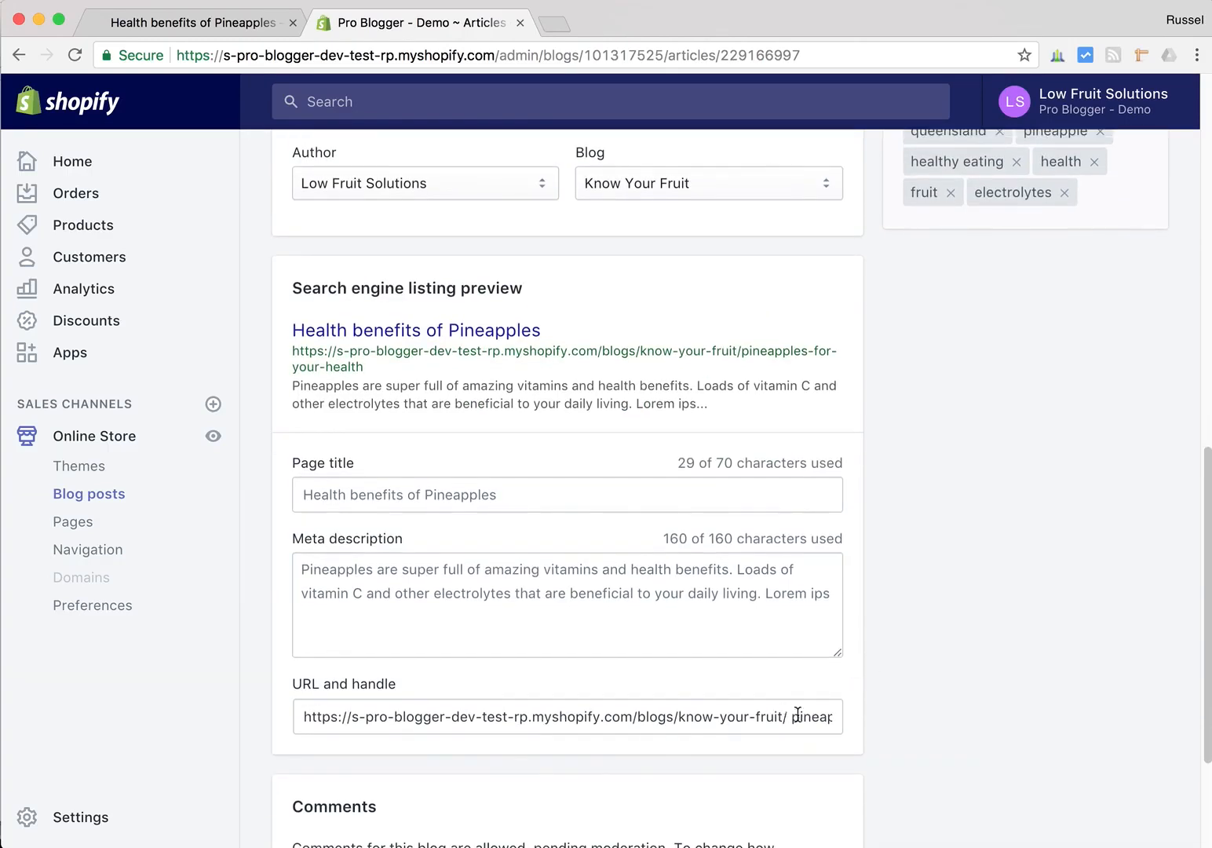
mouse_move(793, 719)
mouse_down()
mouse_move(701, 715)
mouse_move(952, 718)
mouse_move(912, 722)
mouse_up()
click(755, 718)
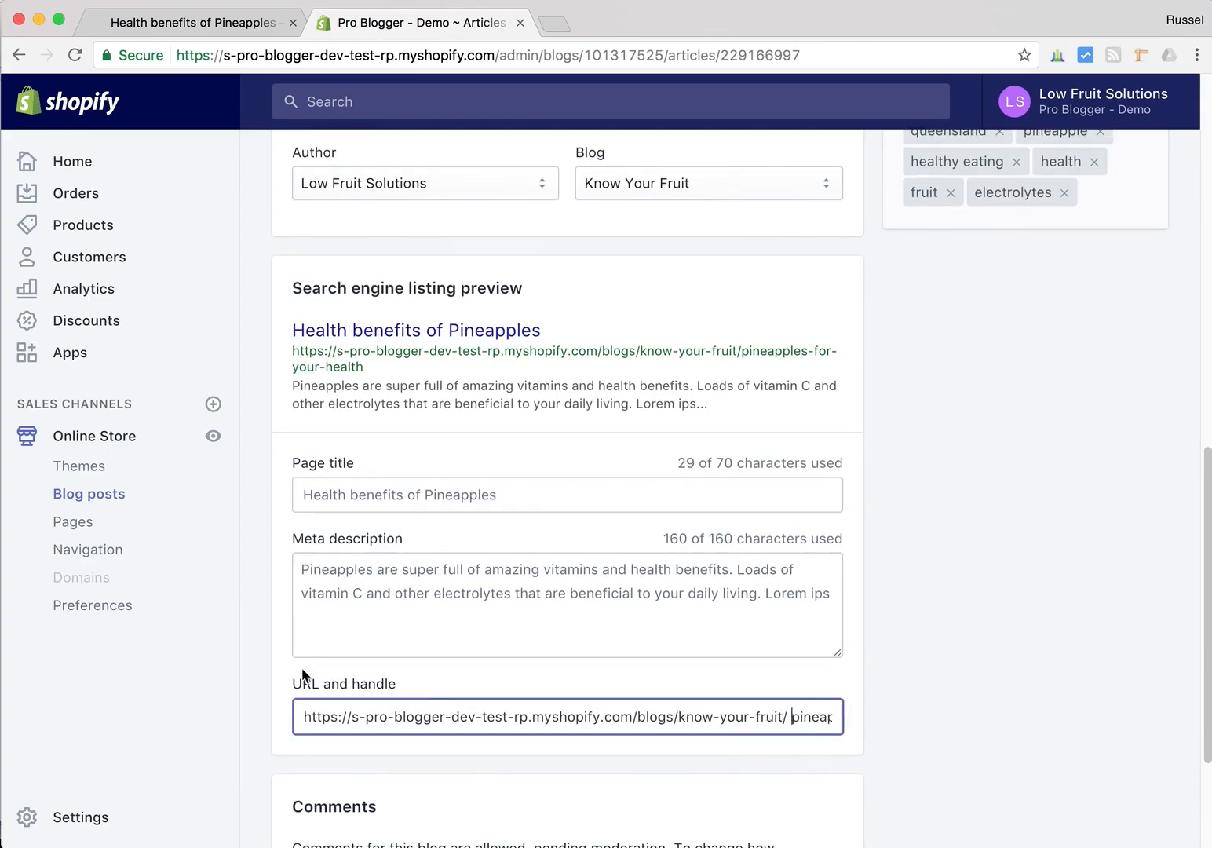
scroll(892, 620, down, 3)
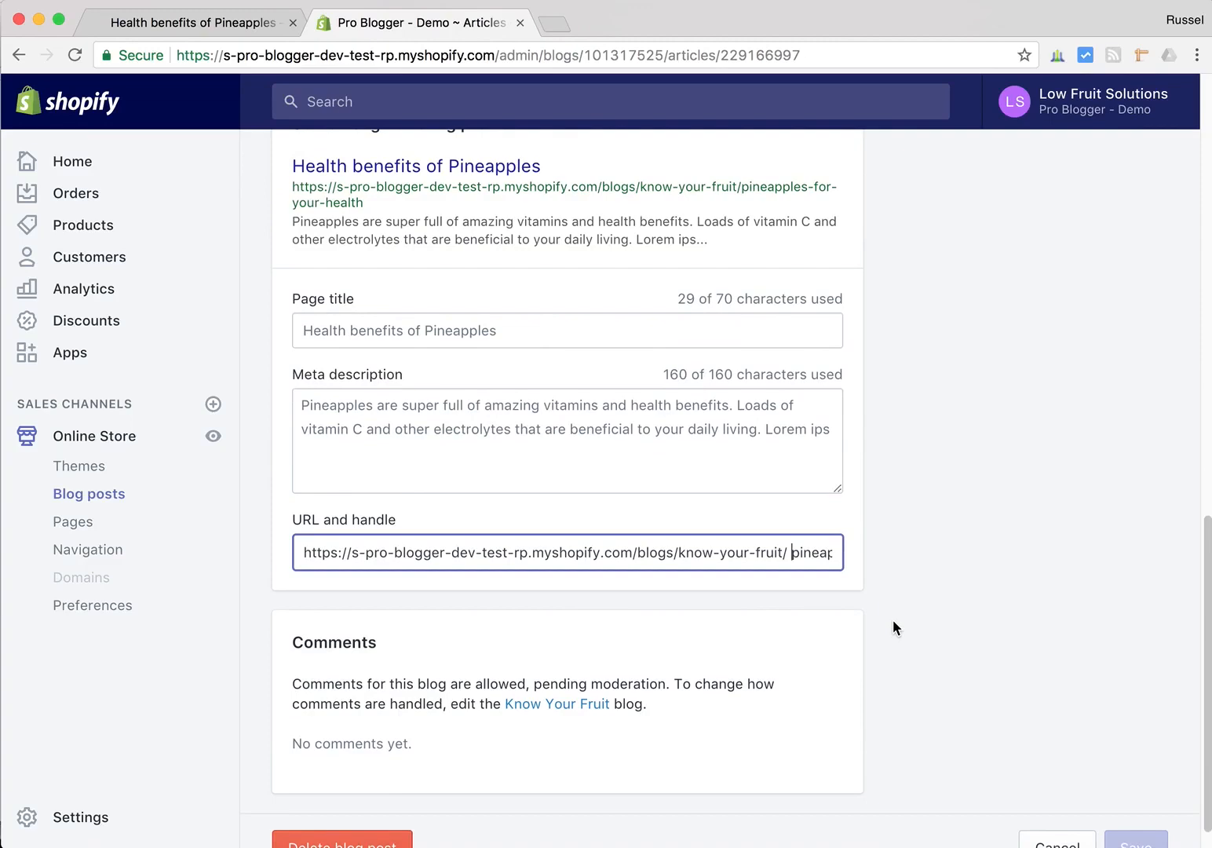
View the post content's HTML source, return to the visual editor and go back to the start of the content
scroll(892, 619, up, 10)
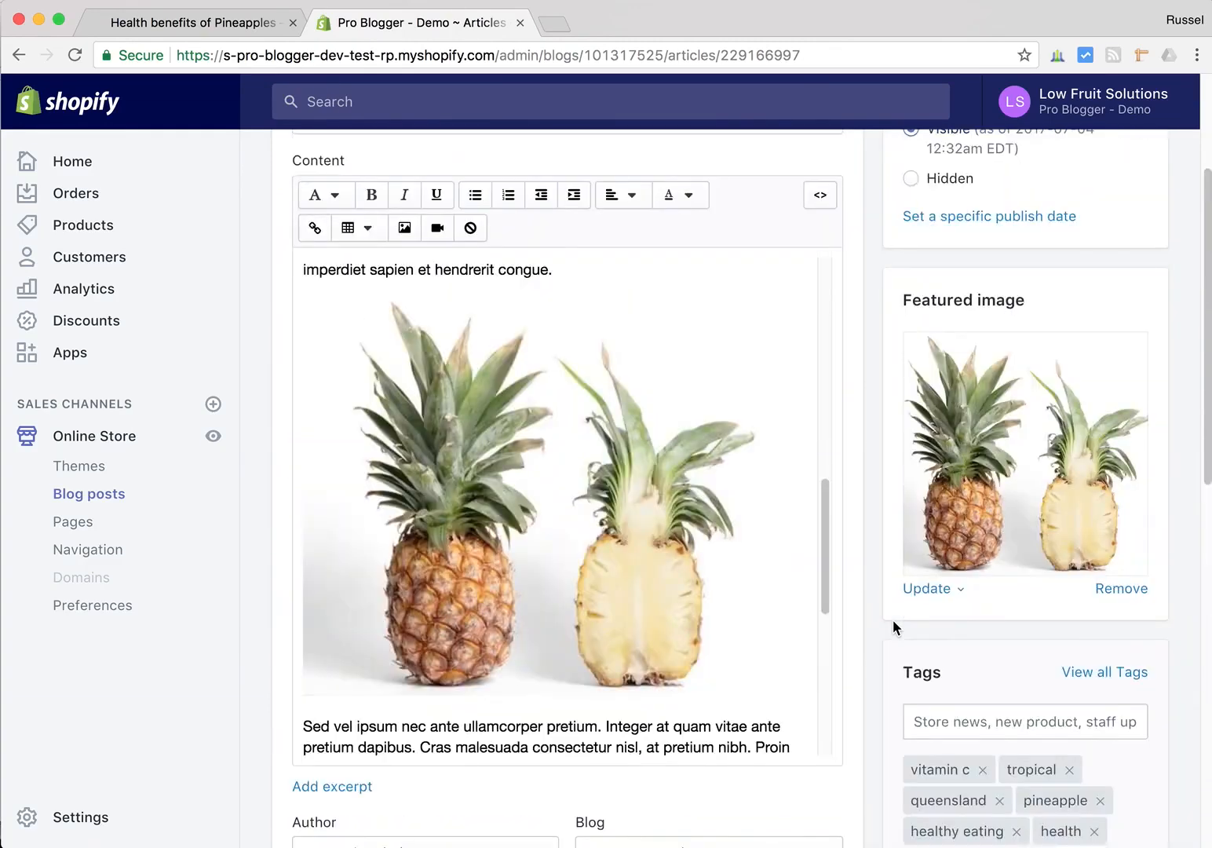
scroll(893, 619, up, 2)
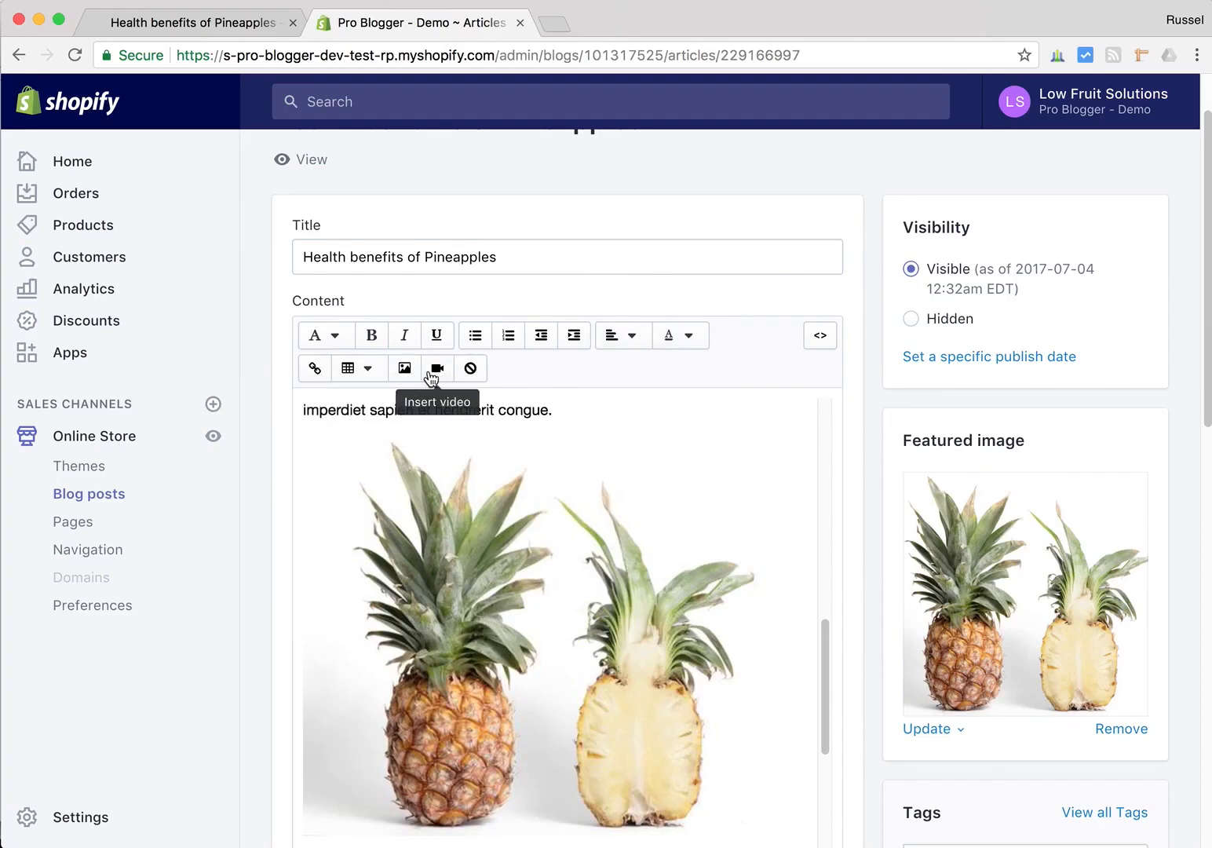
click(821, 339)
mouse_move(834, 407)
mouse_down()
mouse_move(834, 757)
mouse_move(841, 394)
mouse_up()
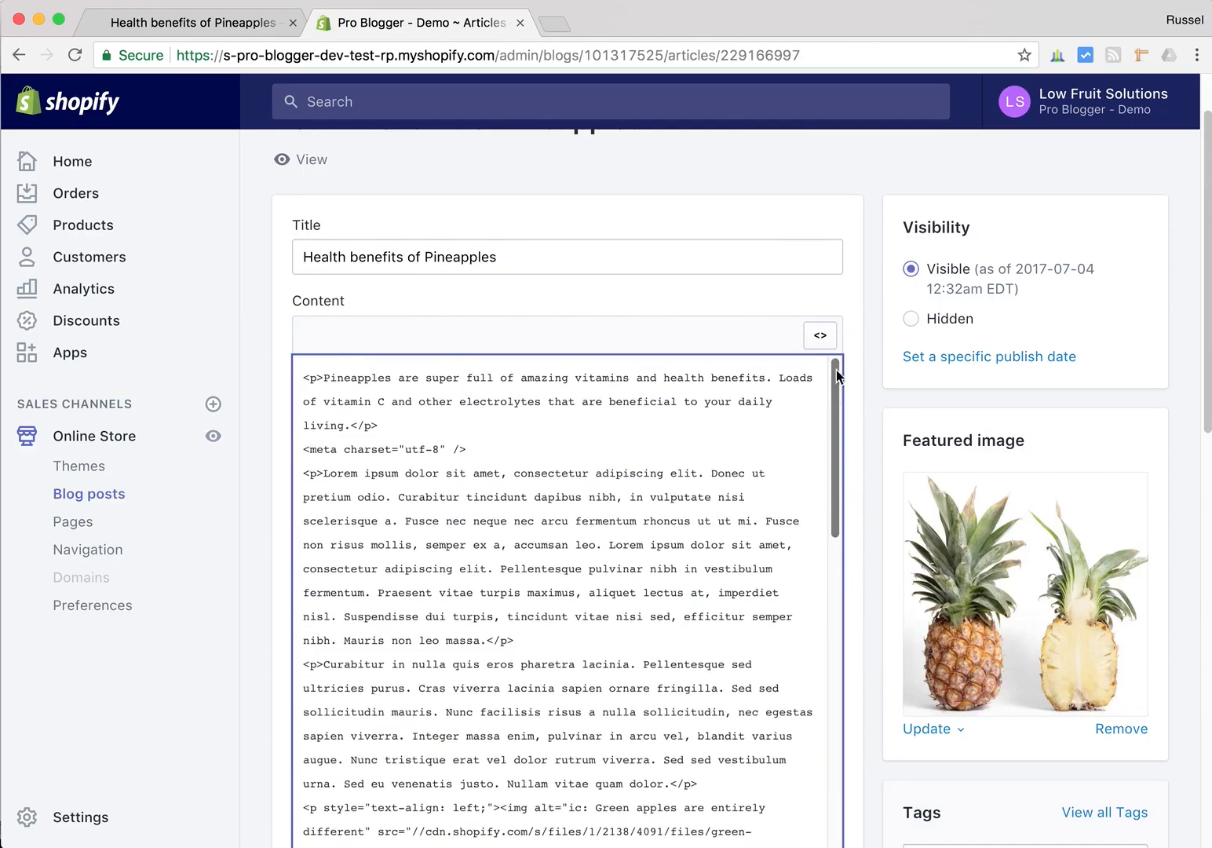
click(821, 337)
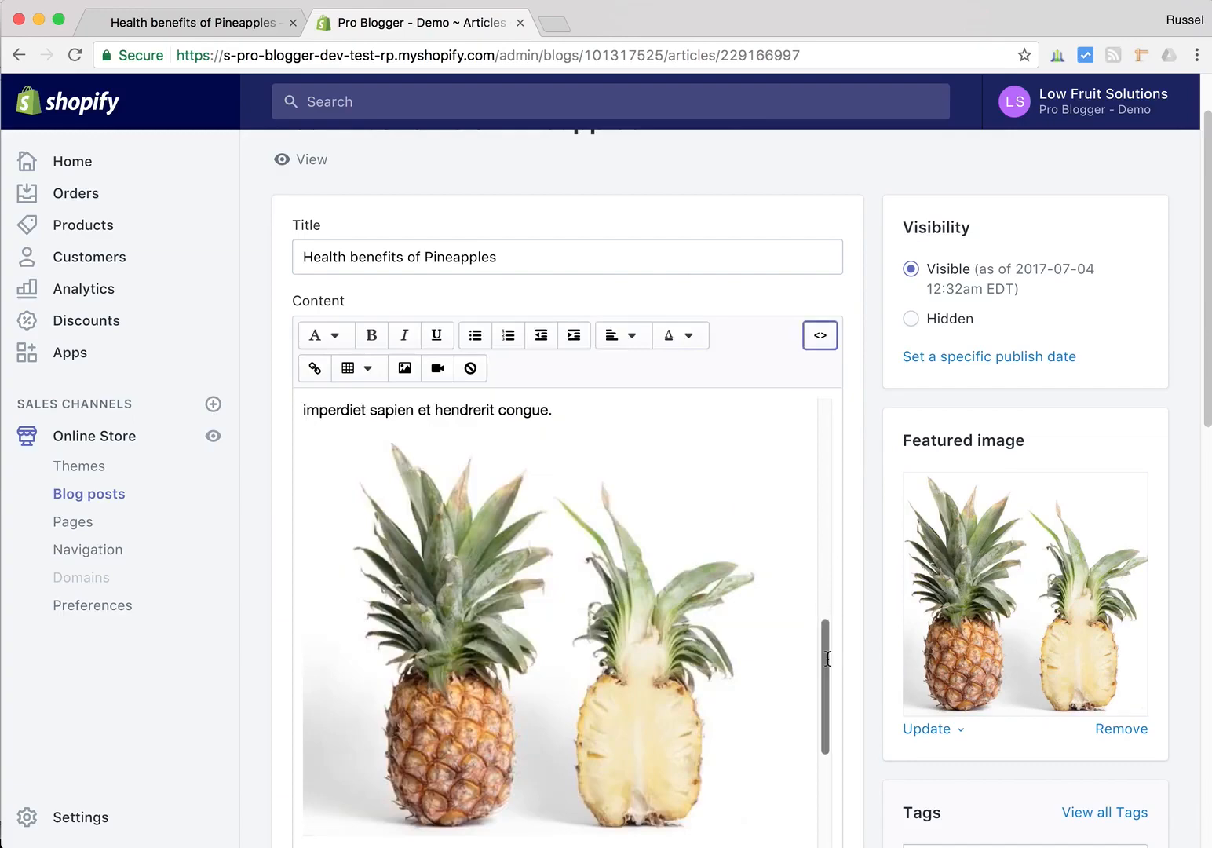
drag(826, 659, 837, 400)
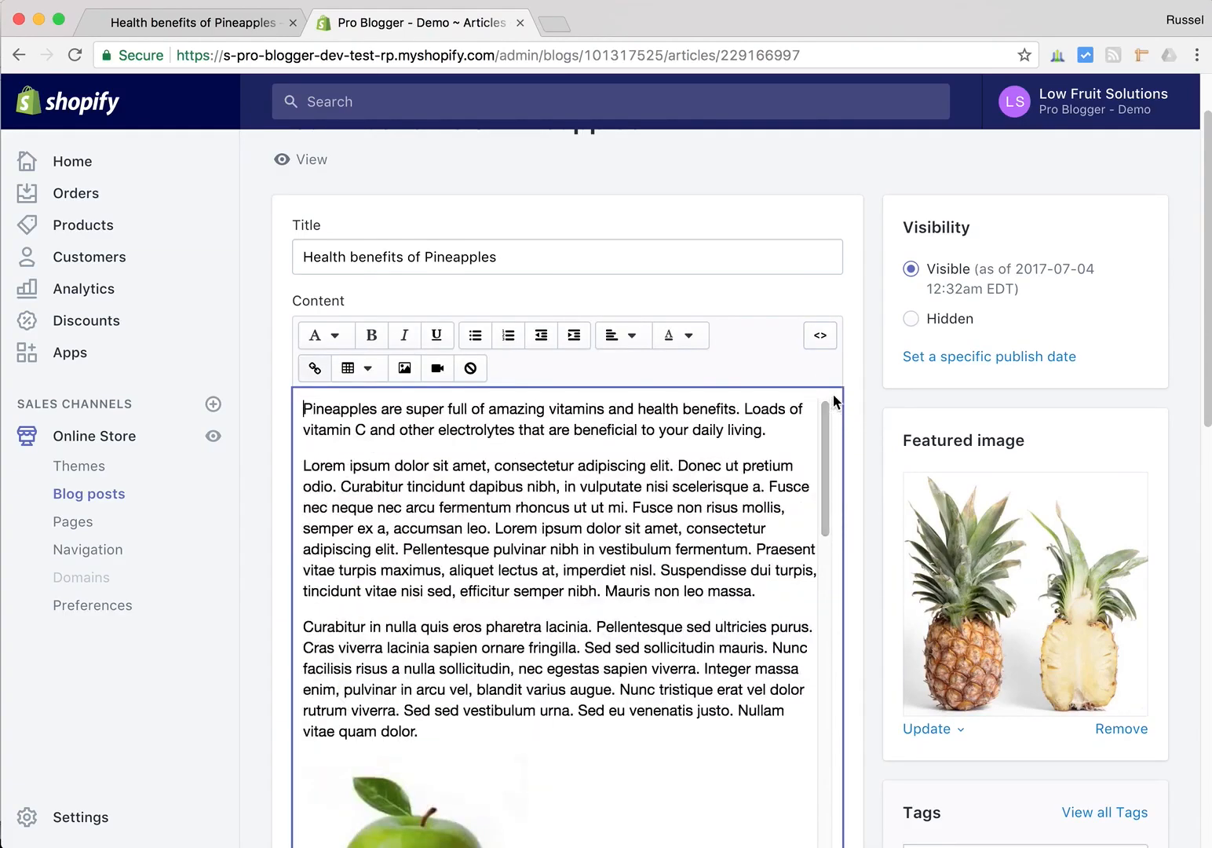
Switch to the live "Health benefits of Pineapples" storefront page and examine its header image, text and captioned green apple image
click(196, 26)
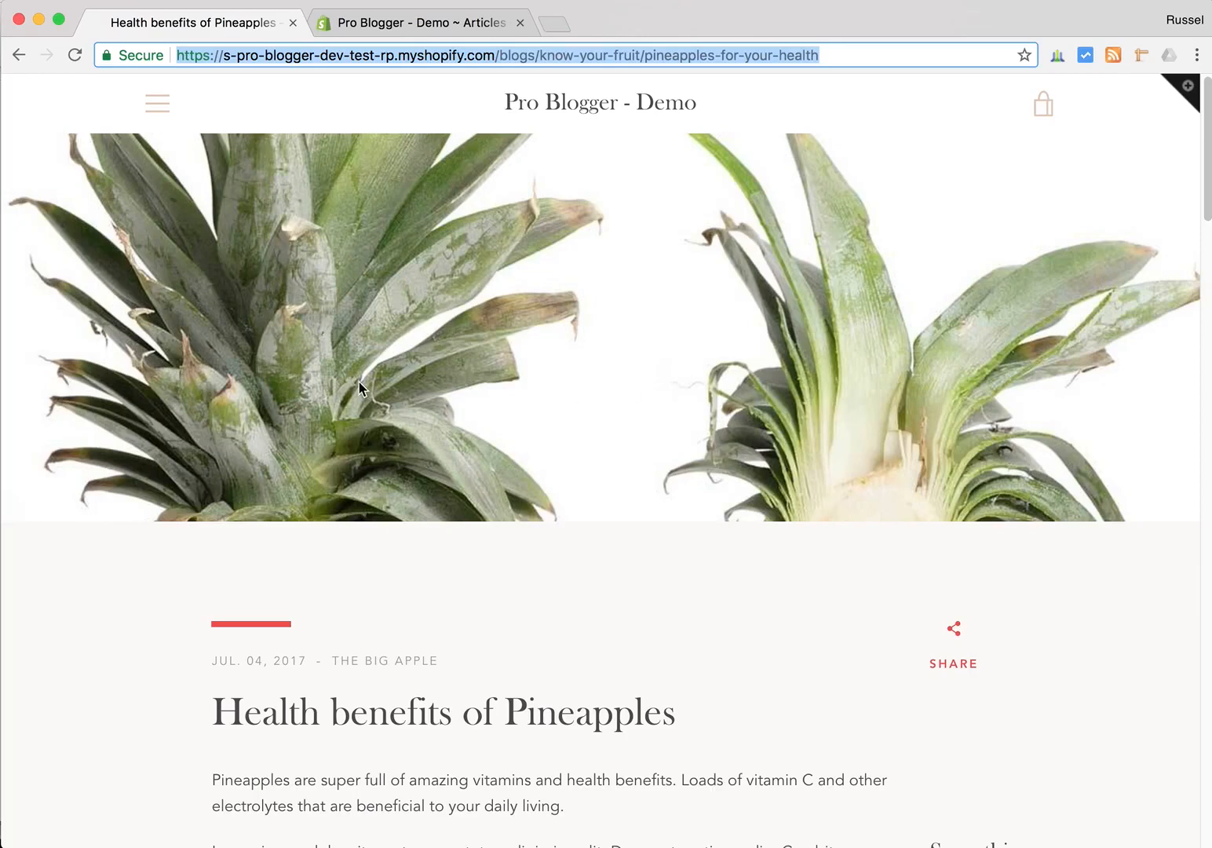
scroll(374, 374, down, 1)
scroll(378, 383, up, 1)
scroll(930, 379, down, 2)
scroll(930, 380, up, 2)
scroll(929, 380, down, 4)
scroll(864, 390, down, 1)
scroll(341, 269, down, 1)
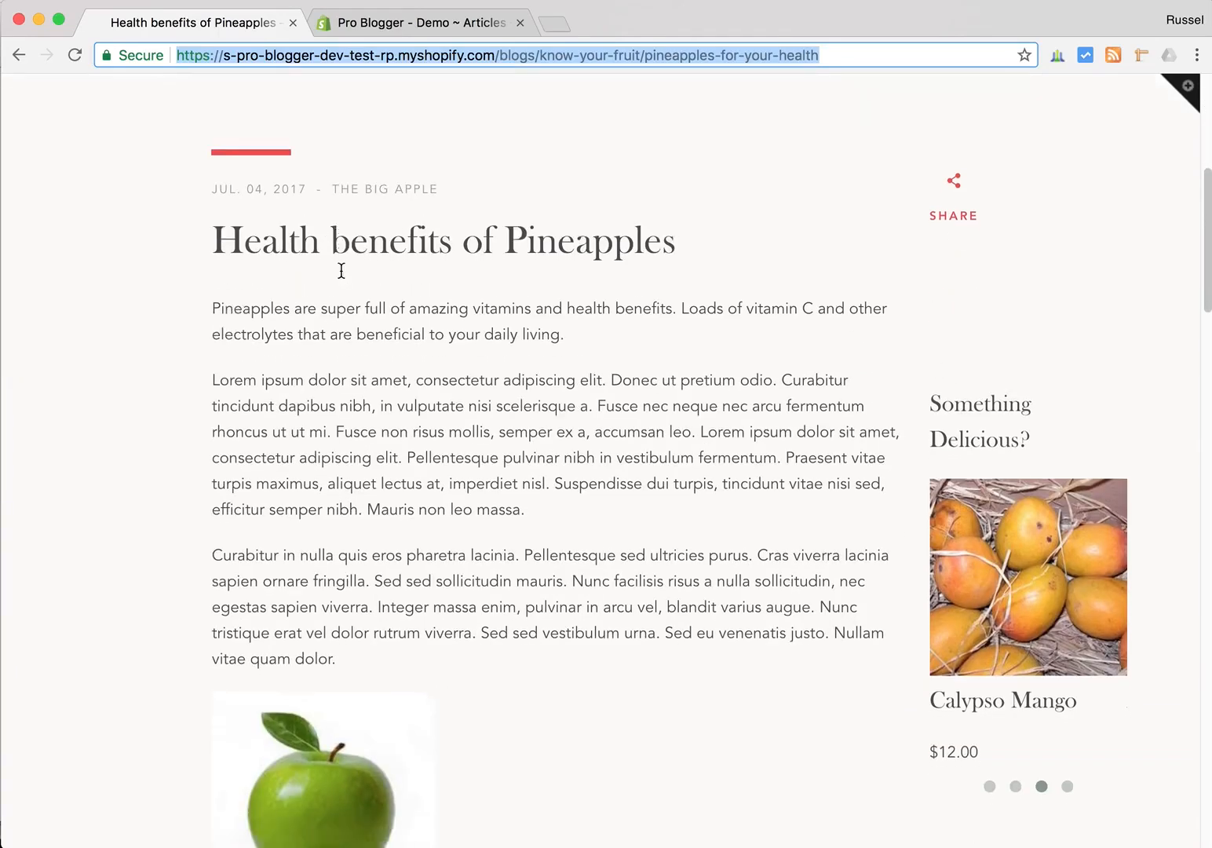
scroll(342, 270, down, 5)
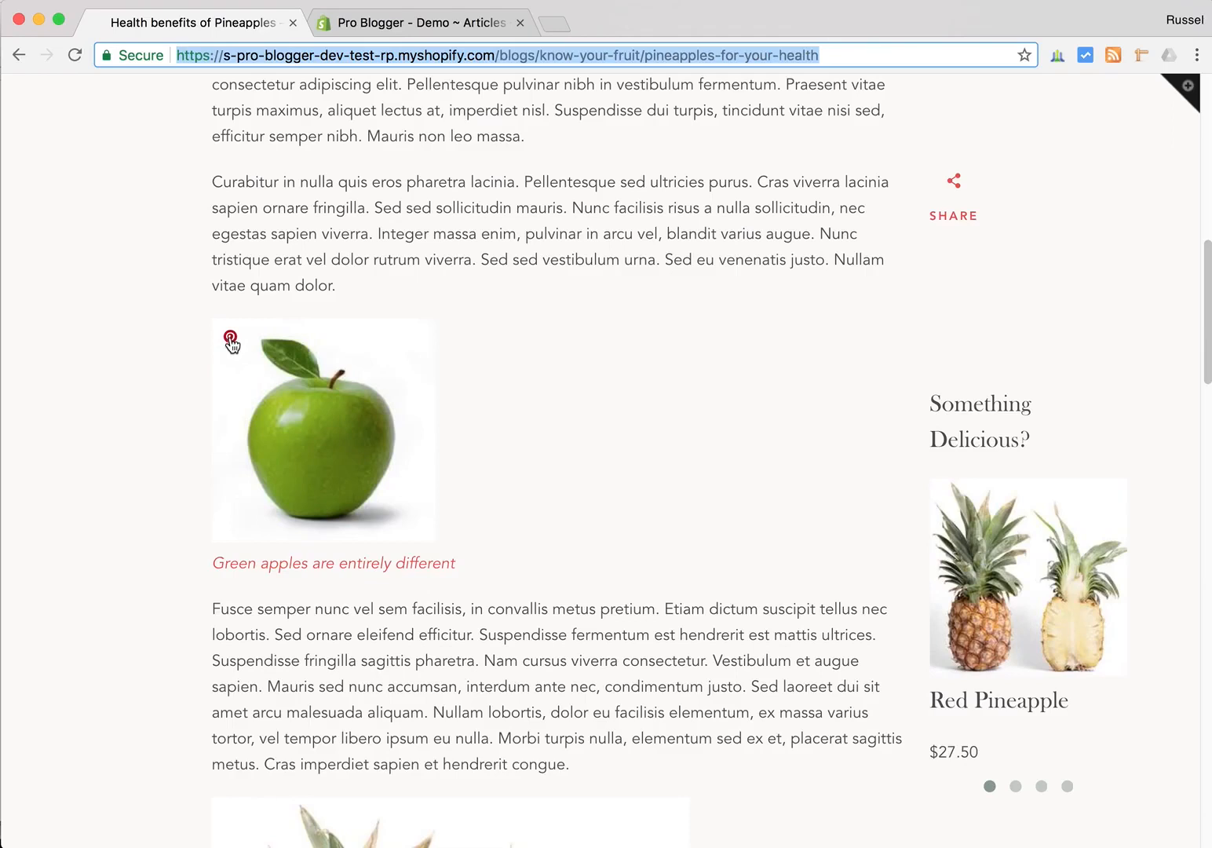
scroll(643, 401, up, 2)
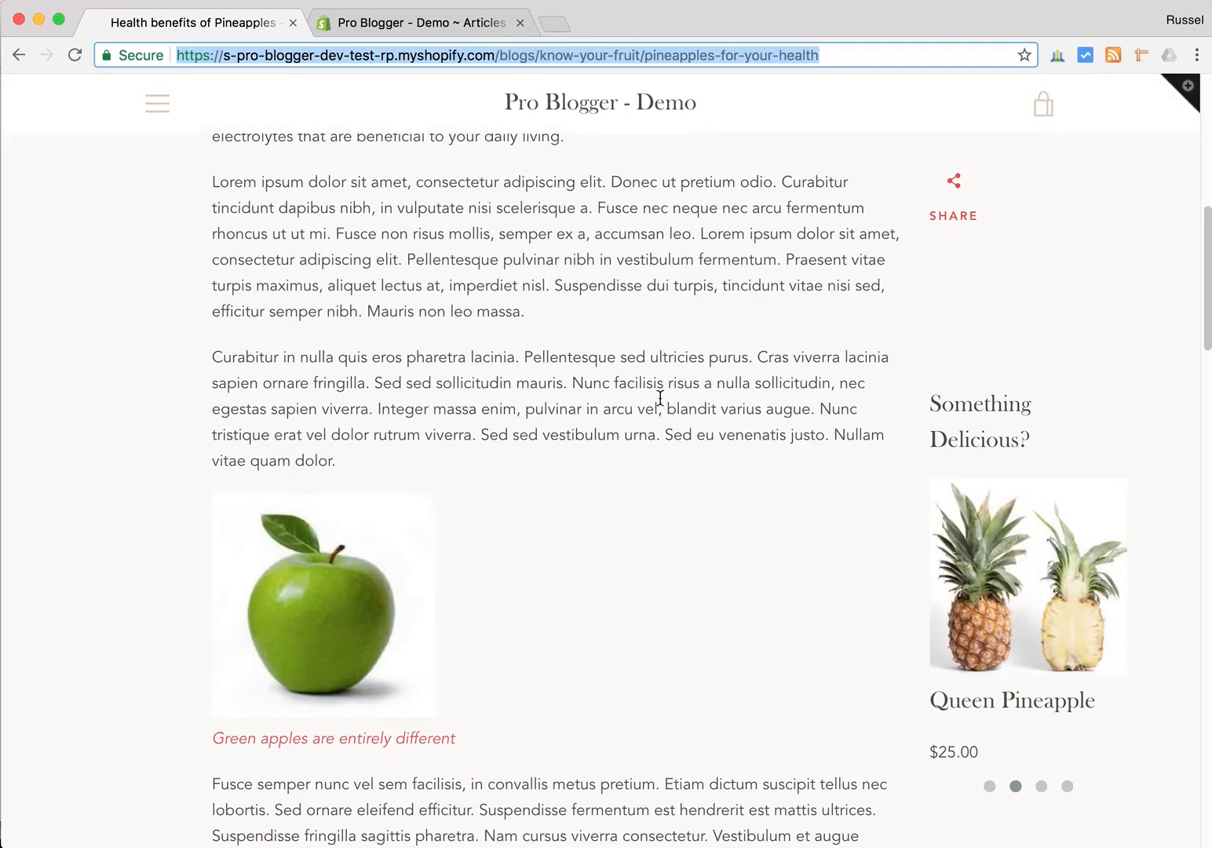
Expand and collapse the live post's sharing options, and view the captioned pineapple image further down
click(956, 196)
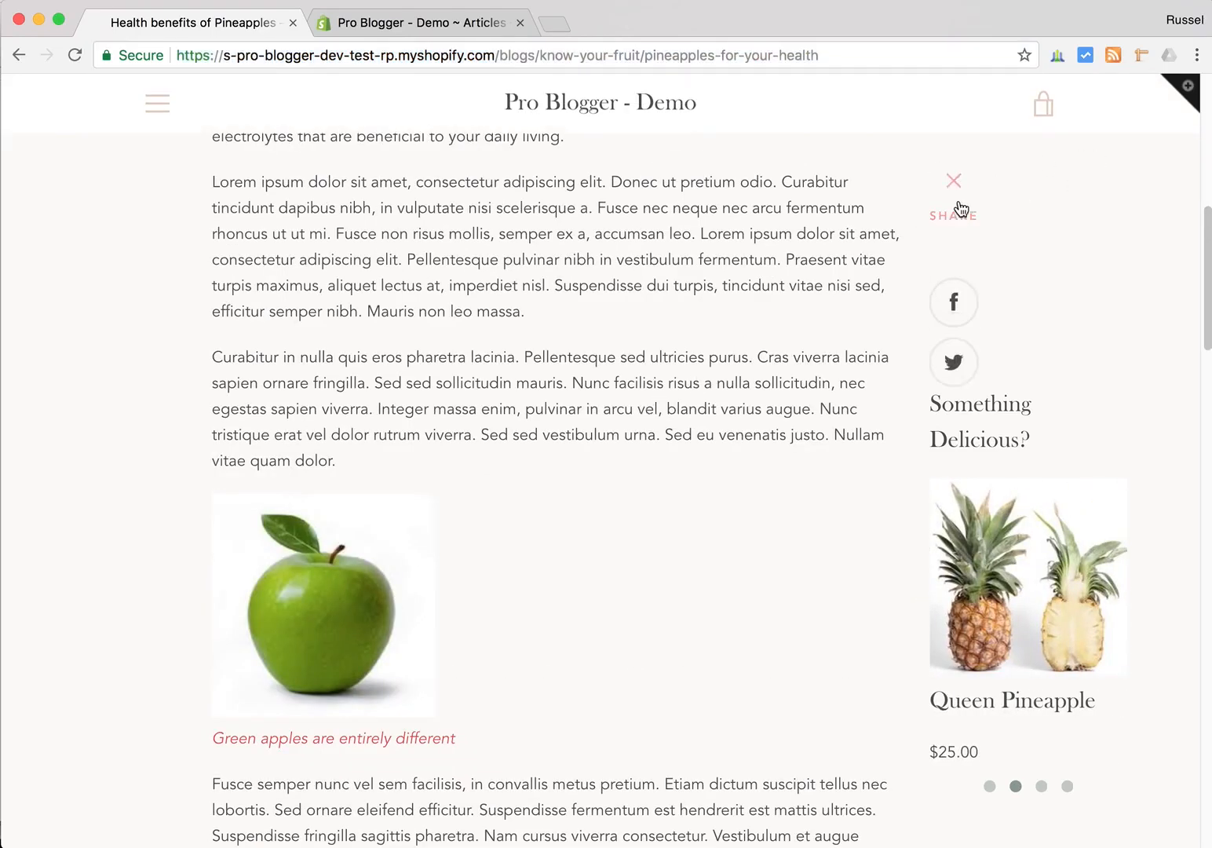
click(954, 188)
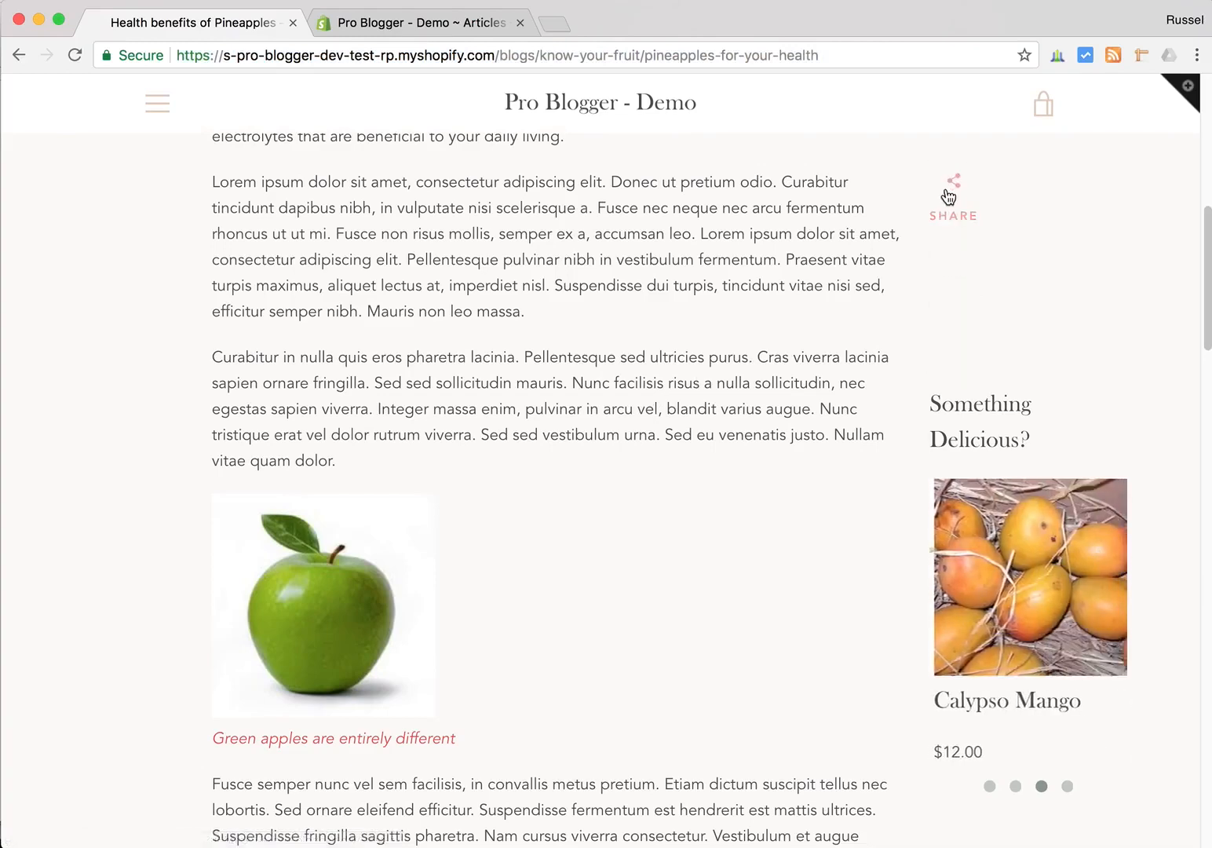
scroll(697, 345, down, 6)
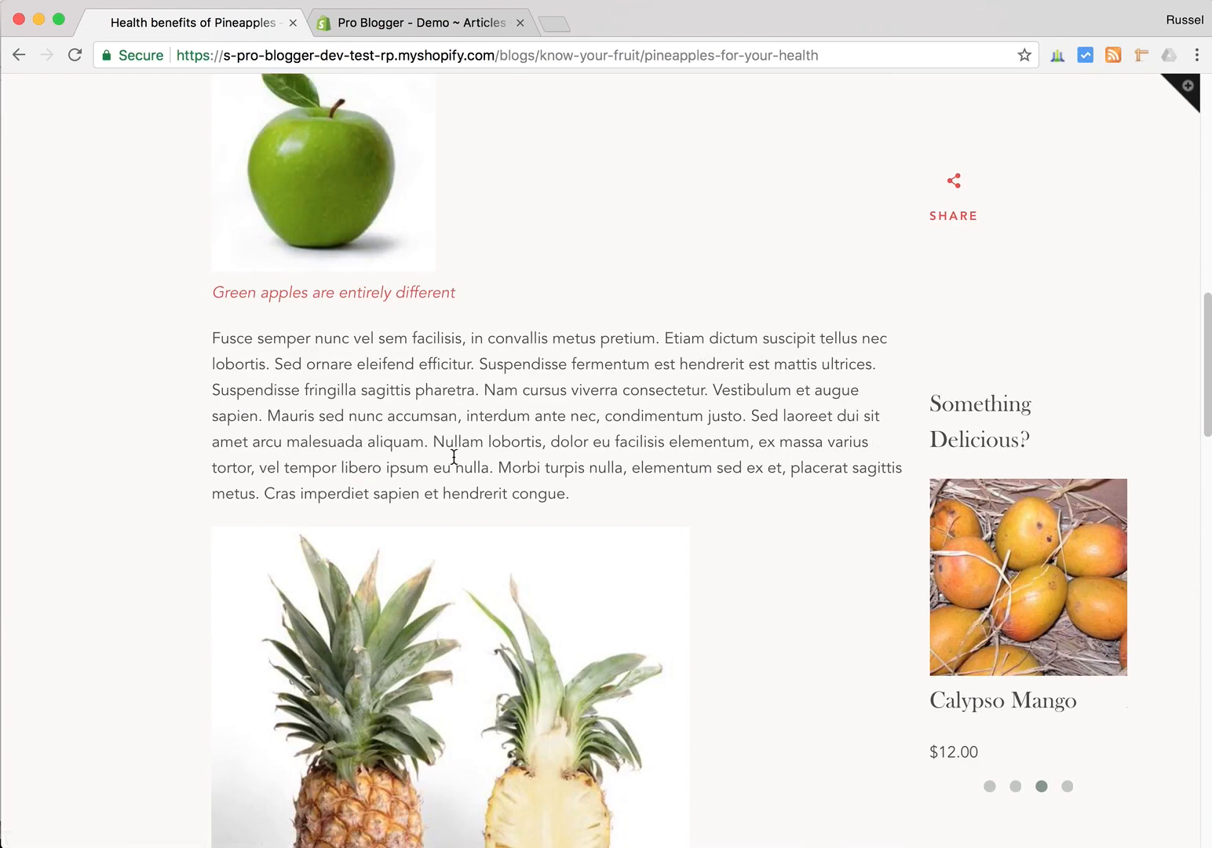
scroll(635, 442, down, 3)
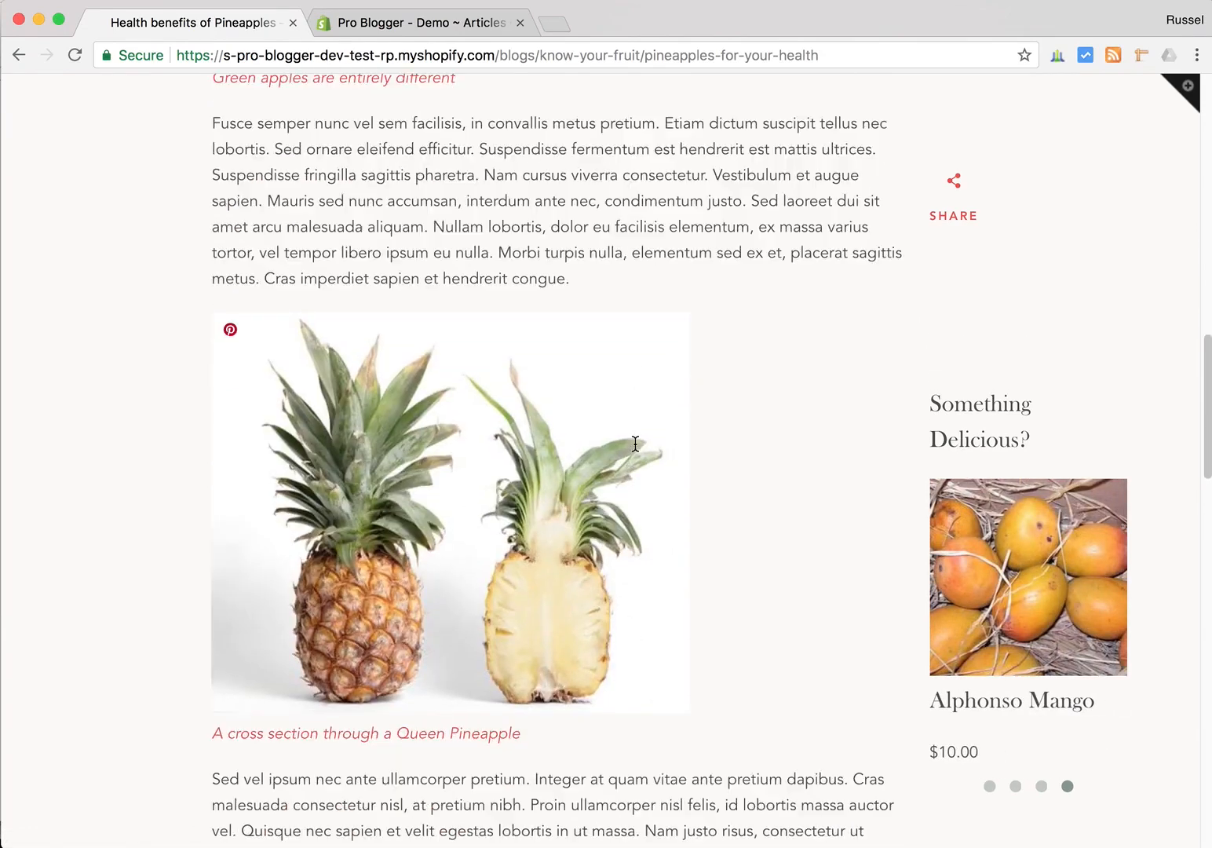
Examine the live post's author bio with its social links and the "Like to learn more?" related articles carousel
scroll(635, 443, down, 10)
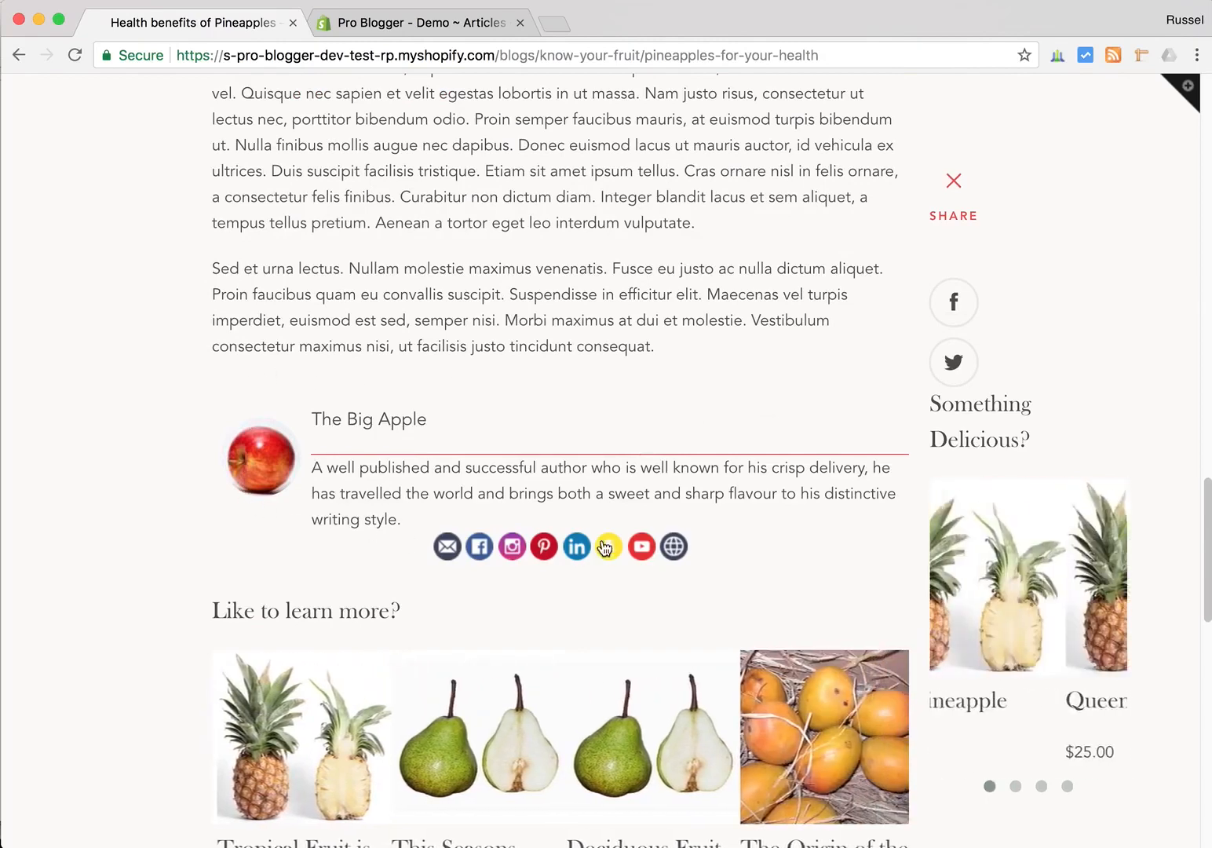
scroll(633, 456, down, 3)
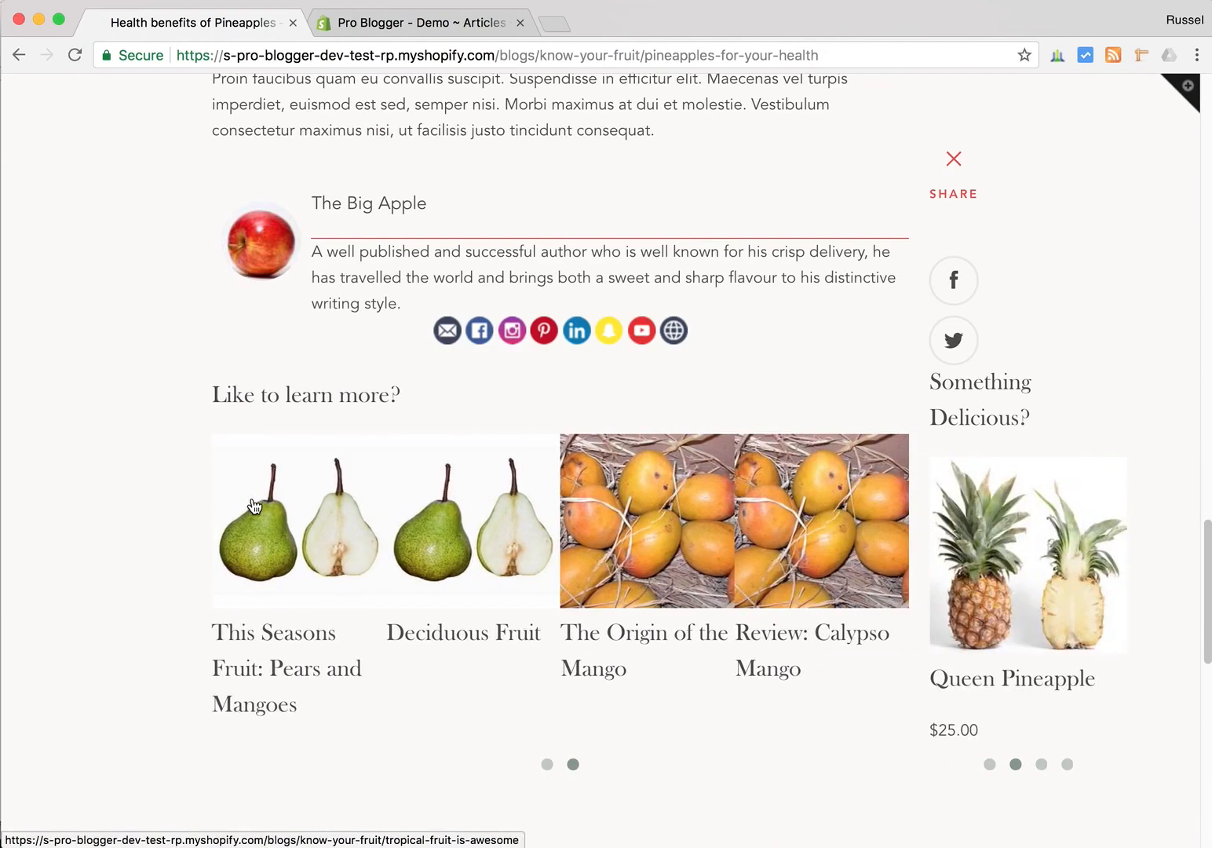
scroll(254, 505, down, 4)
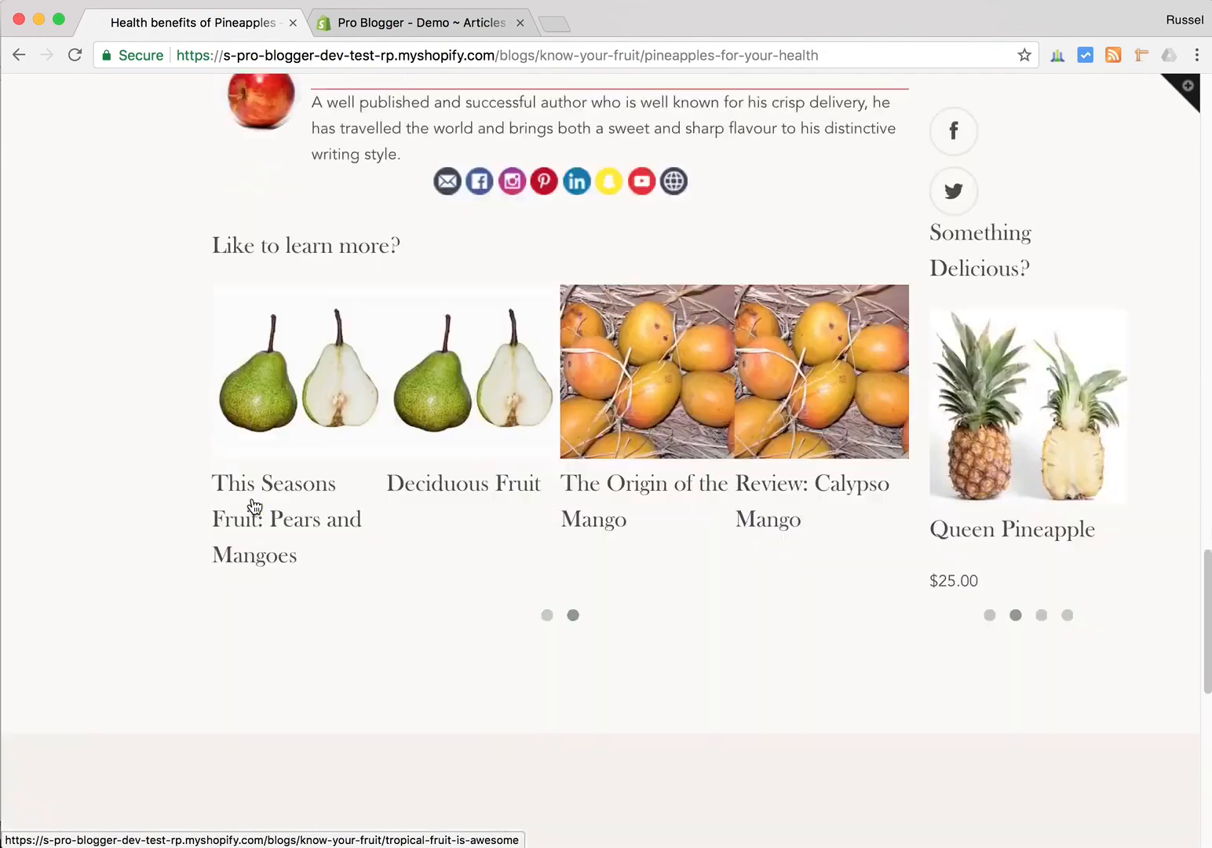
Return to the post's title and review the body text with the captioned green apple and Queen Pineapple images again
scroll(254, 504, up, 5)
scroll(253, 504, up, 10)
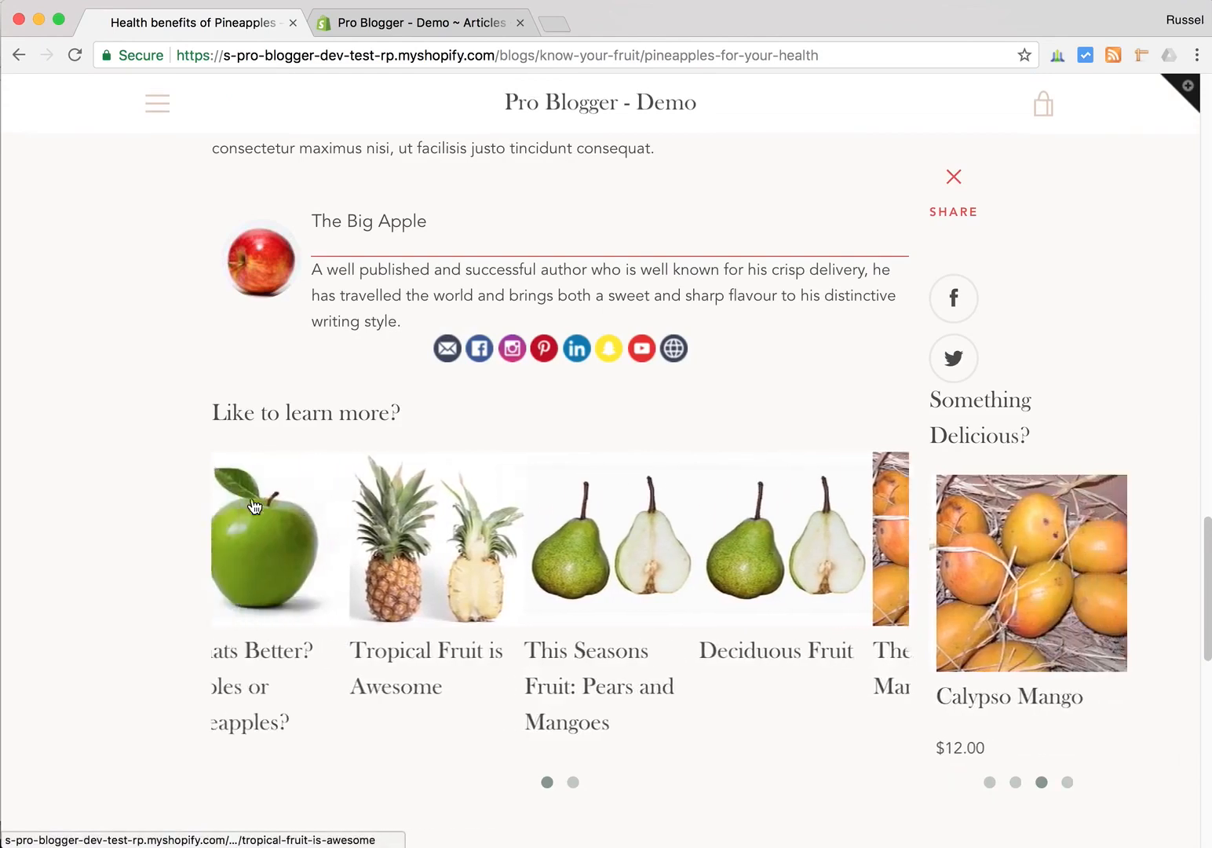
scroll(255, 505, up, 8)
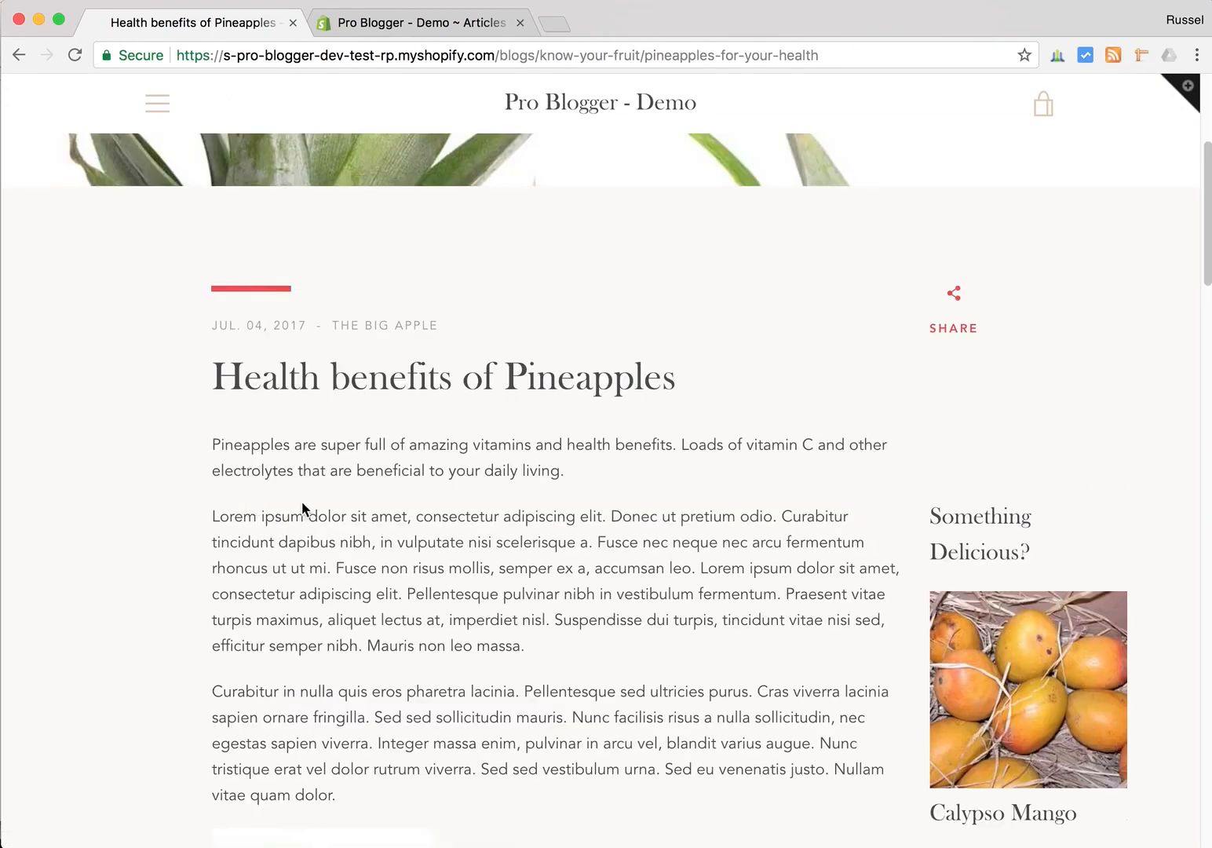
scroll(310, 481, down, 1)
scroll(310, 482, down, 9)
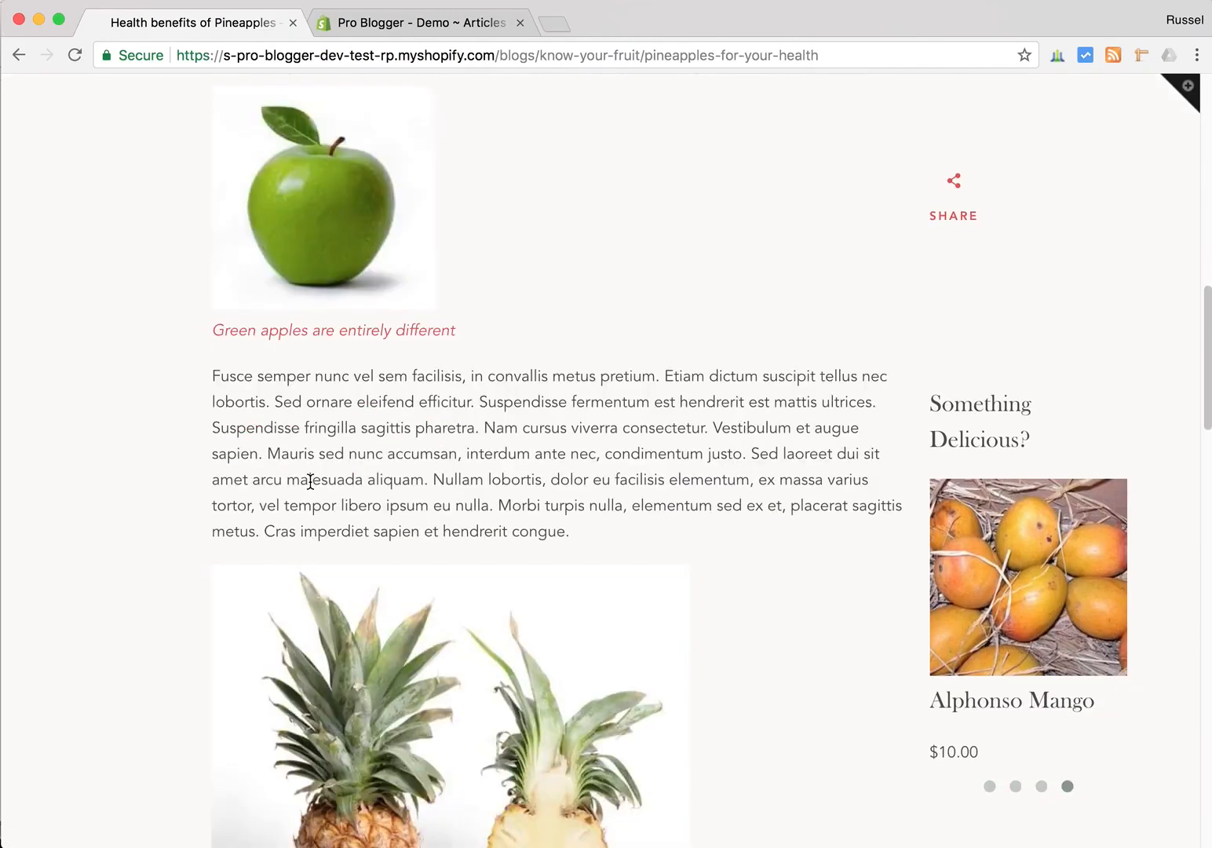
scroll(309, 481, down, 1)
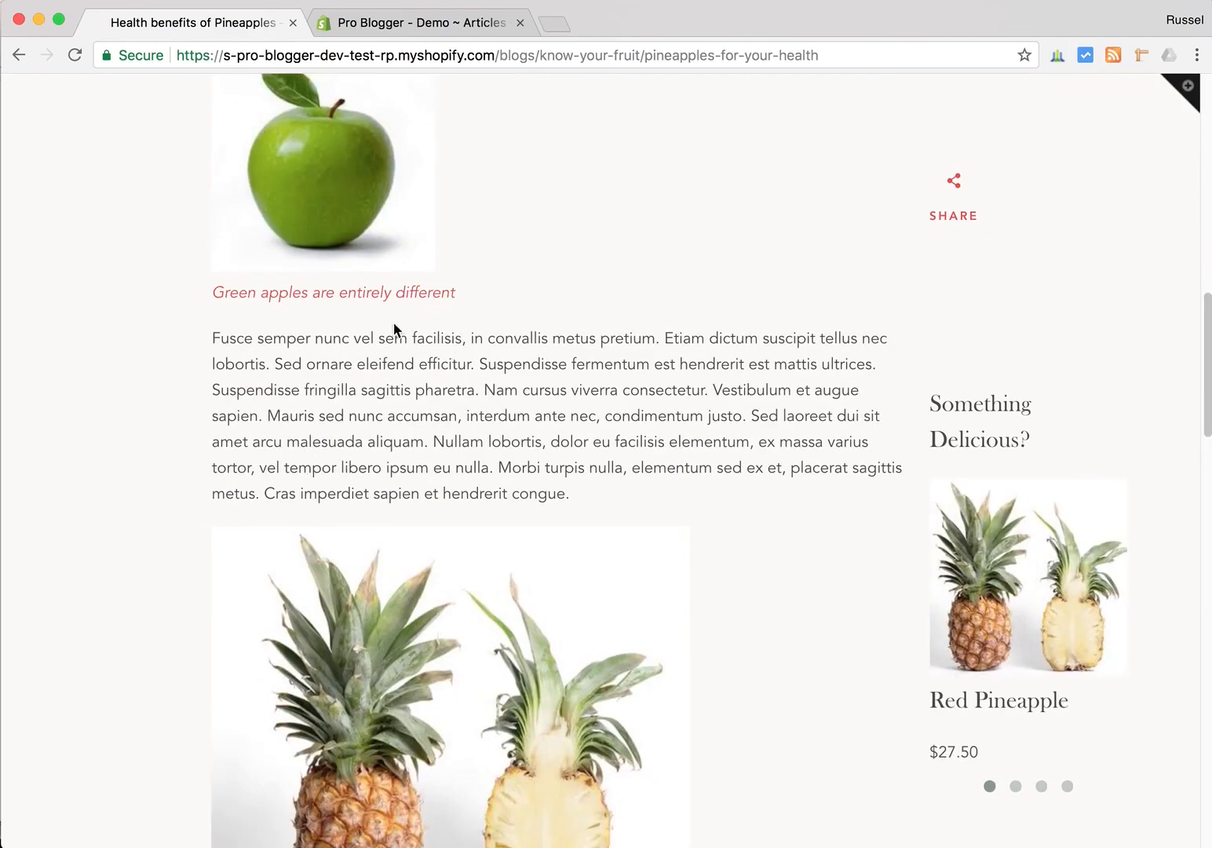
scroll(505, 392, down, 4)
scroll(505, 392, down, 2)
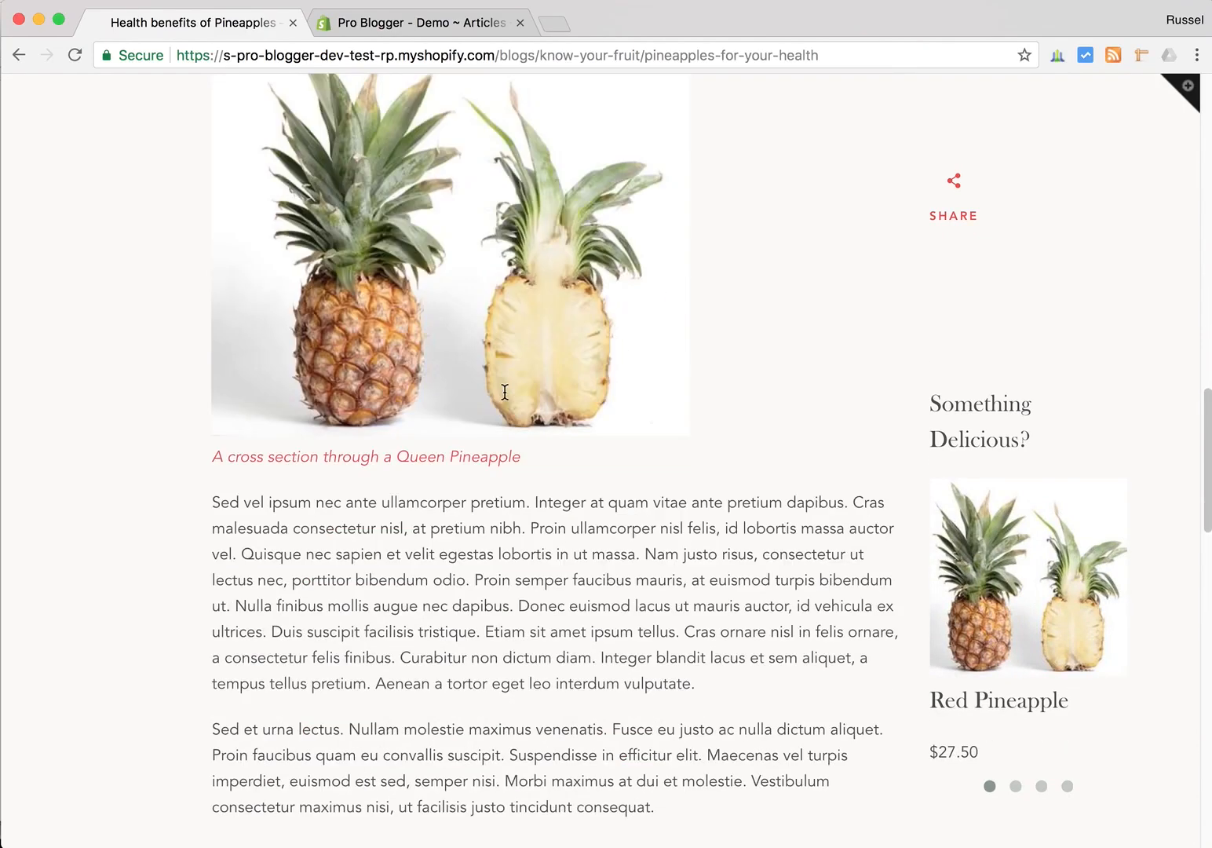